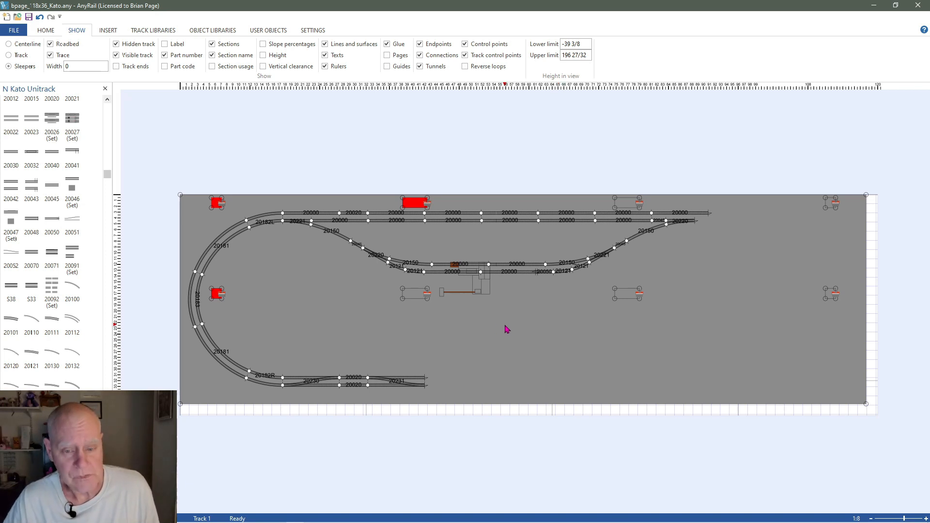
- Fill the lower rectangle in the second column of rectangles on the layout with red
scroll(525, 347, "up", 2)
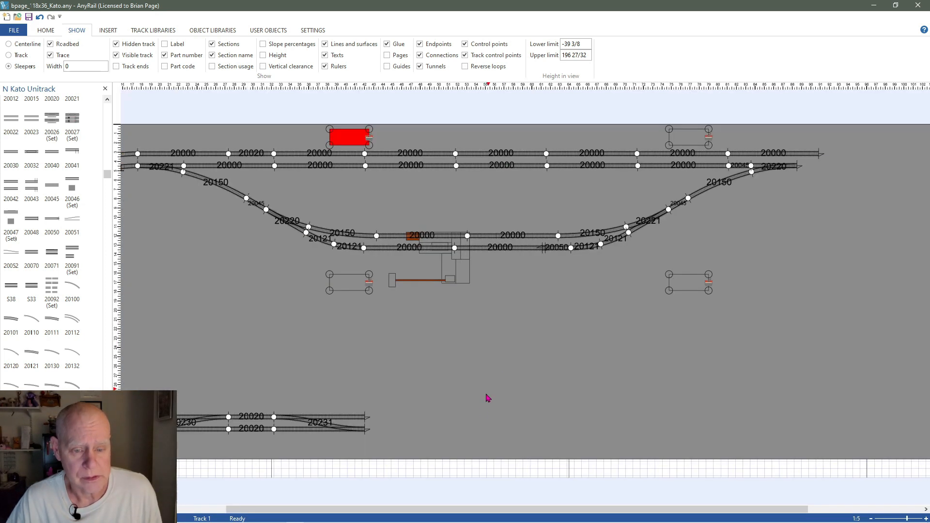
left_click_drag(400, 510, 351, 510)
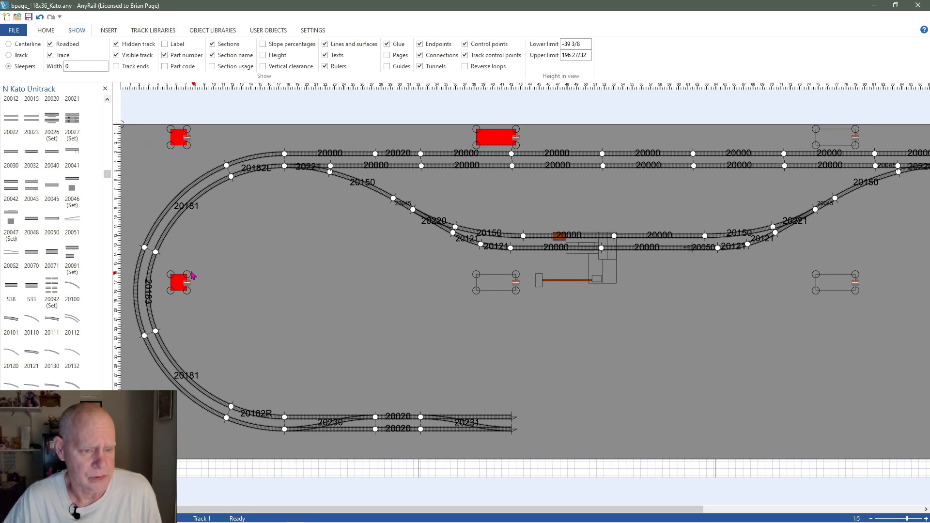
left_click(499, 283)
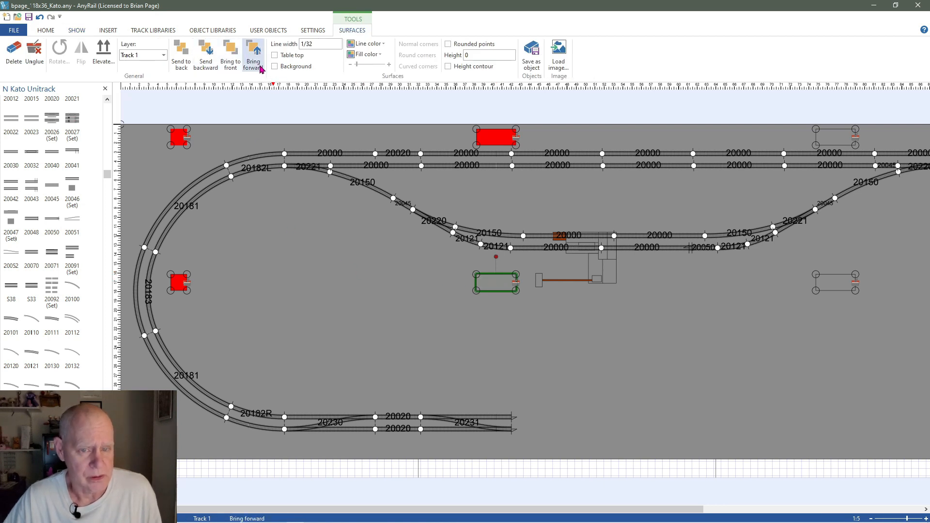
left_click(370, 55)
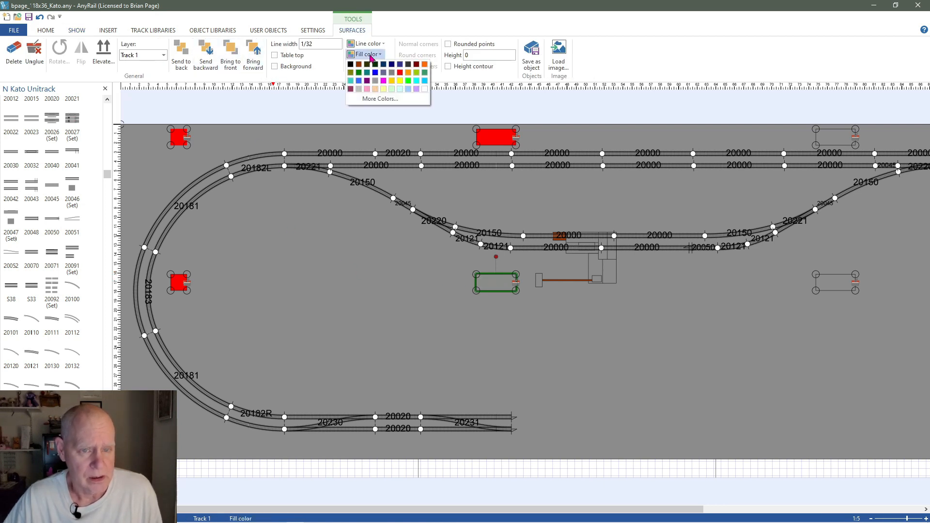
left_click(400, 72)
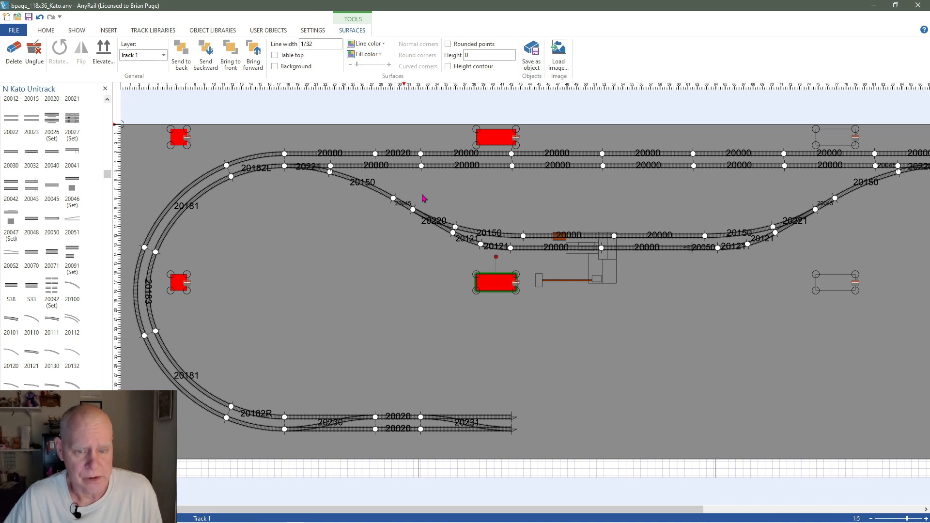
- Fill both the upper and the lower rectangle in the third column of rectangles with red
left_click(836, 139)
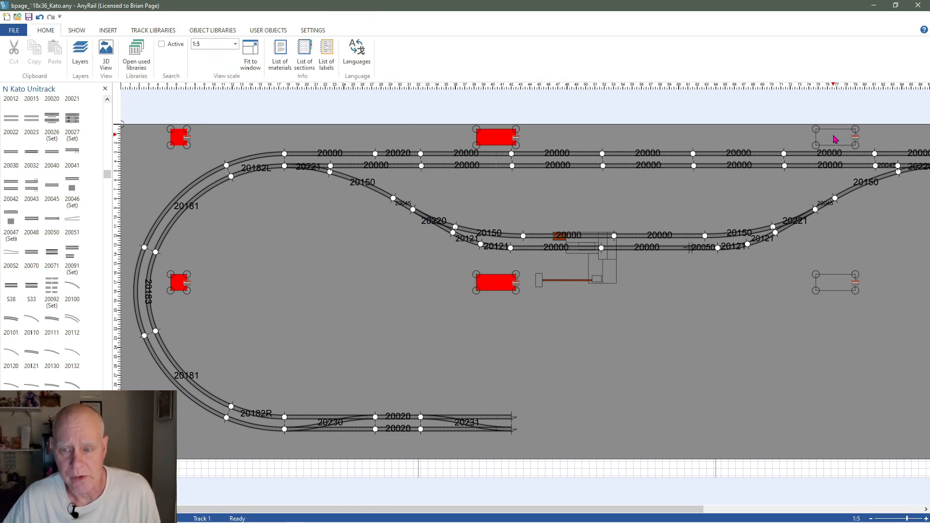
left_click(831, 136)
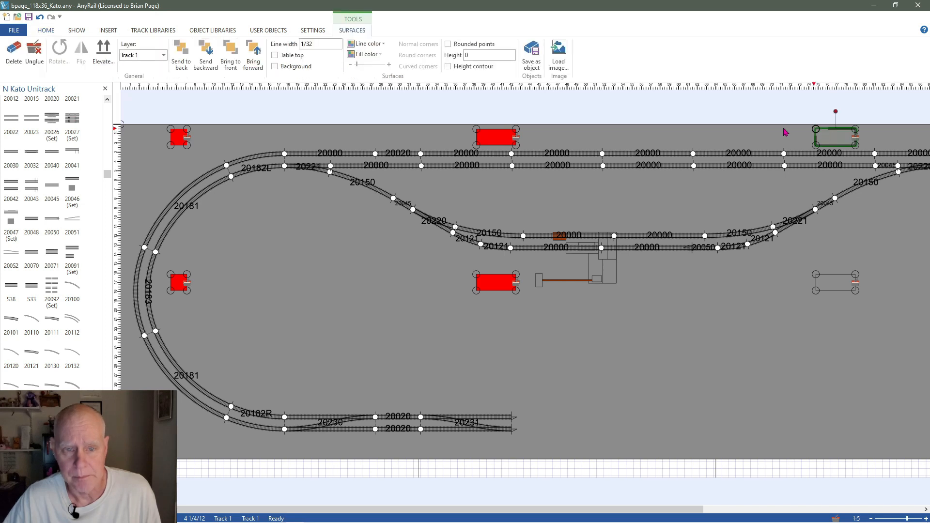
left_click(365, 54)
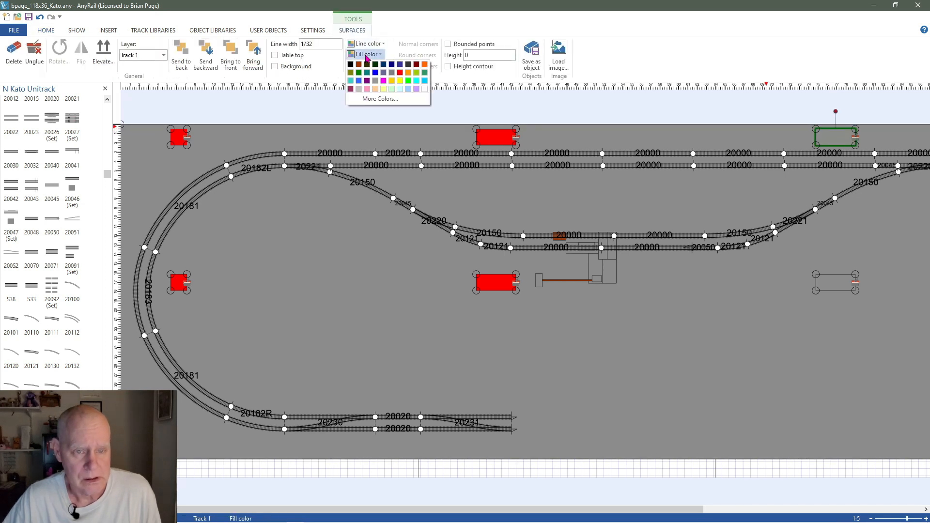
left_click(400, 72)
left_click(828, 283)
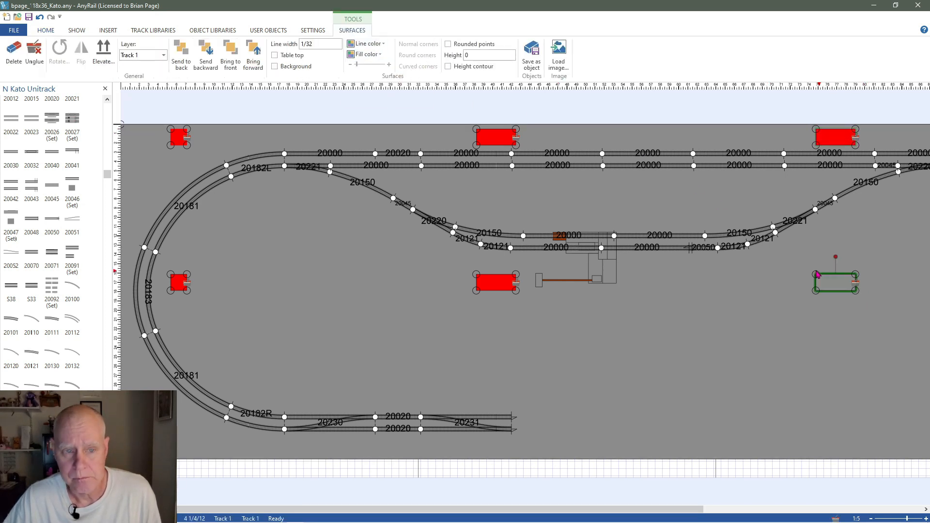
left_click(373, 56)
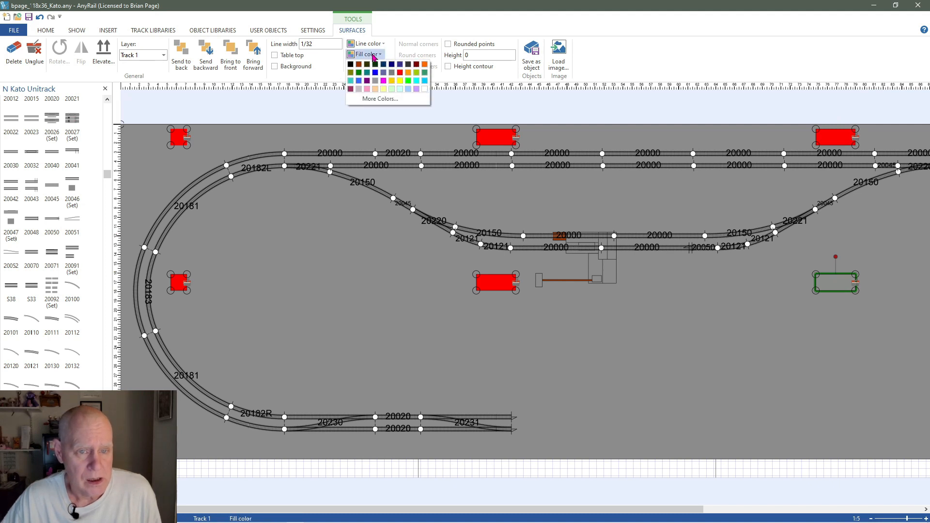
left_click(402, 73)
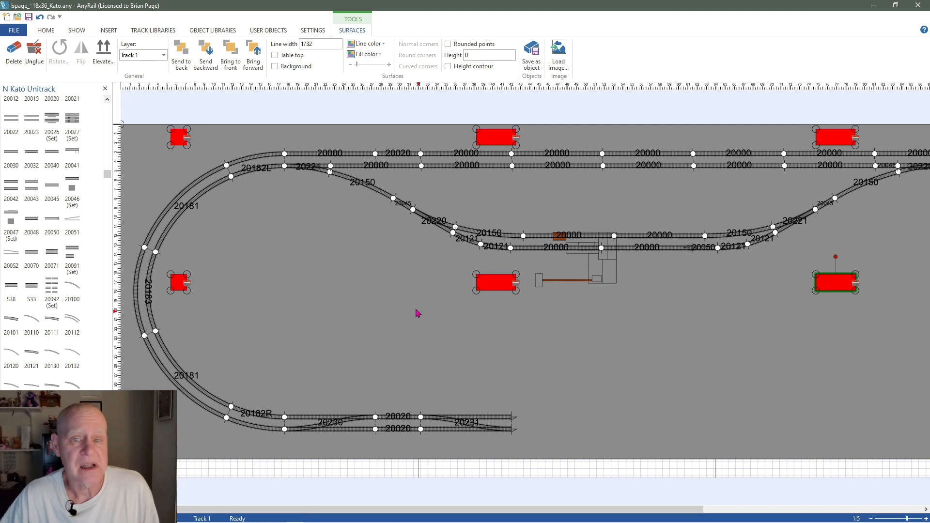
- Fill the two small empty rectangles near the right end of the layout with red
left_click_drag(452, 508, 615, 508)
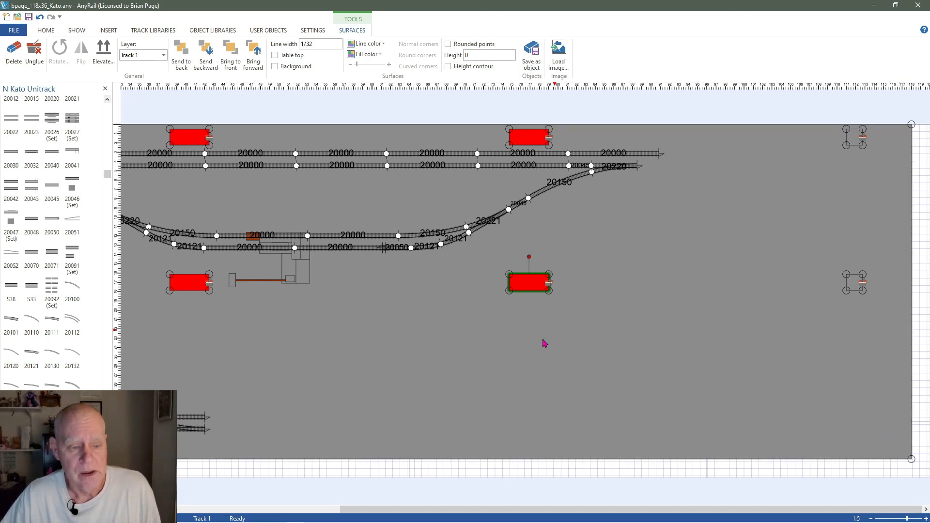
left_click(857, 135)
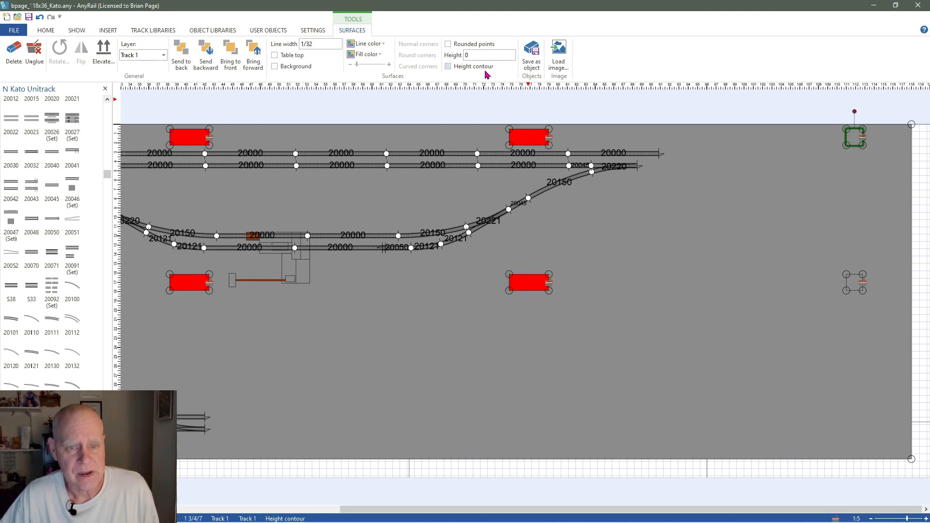
left_click(375, 56)
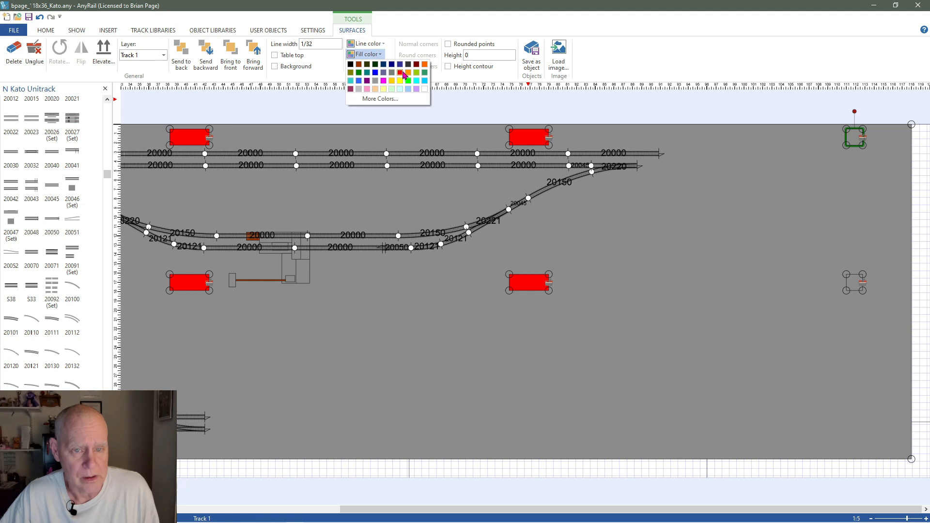
left_click(401, 73)
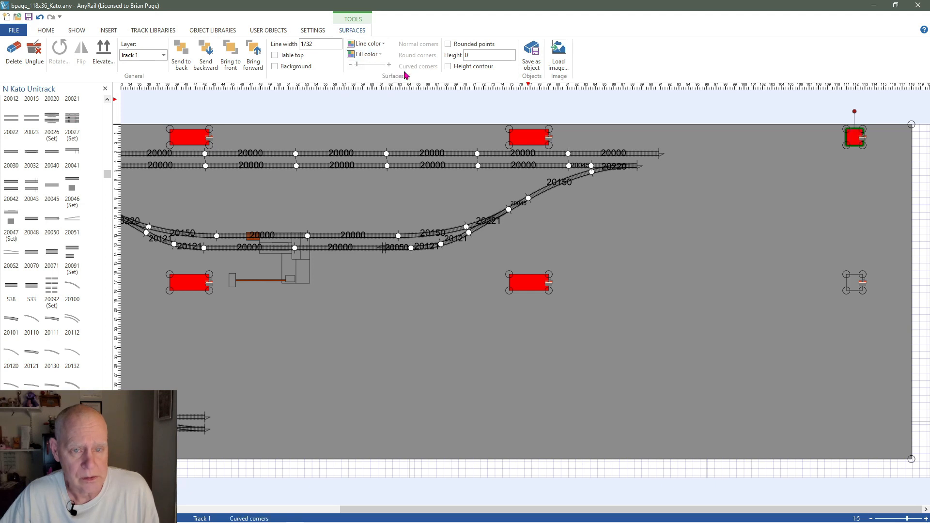
left_click(855, 280)
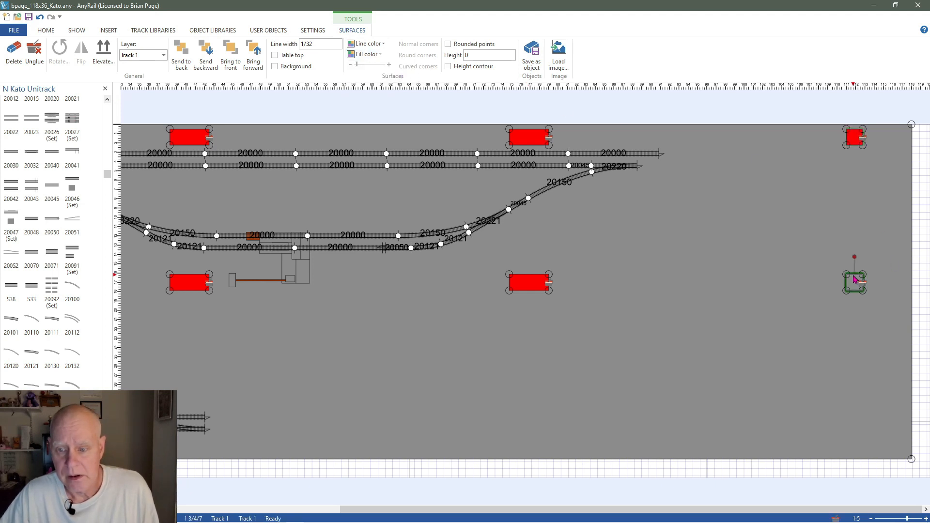
left_click(367, 57)
left_click(401, 73)
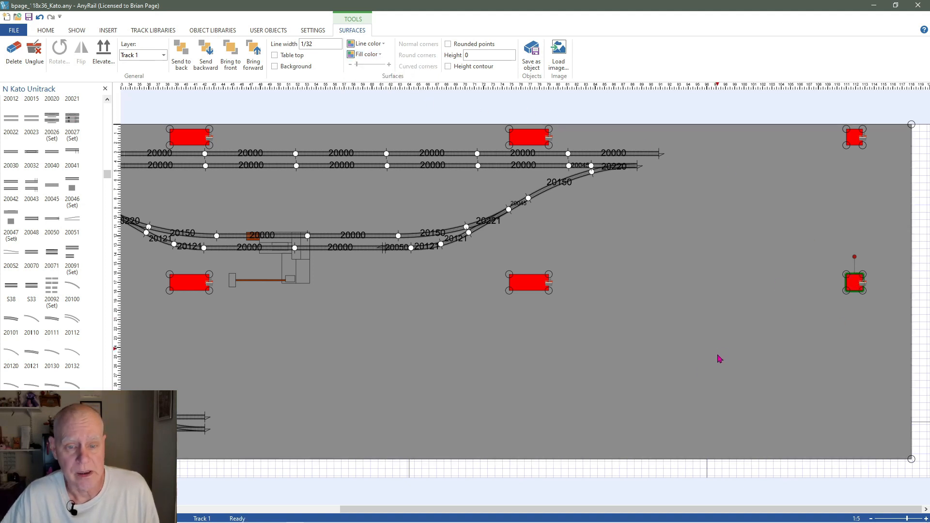
left_click(647, 371)
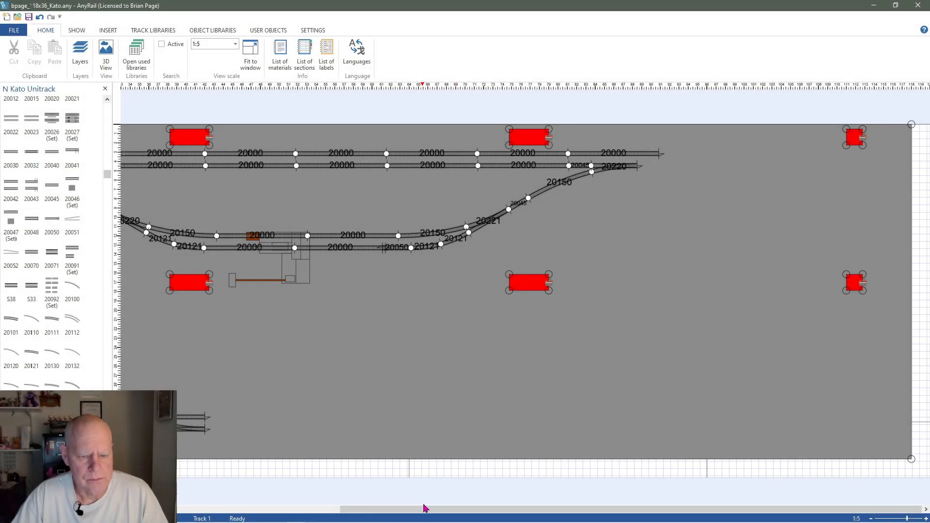
- Copy the complete double-track end curve from the layout's left end and paste it near the right end
left_click_drag(423, 514, 260, 511)
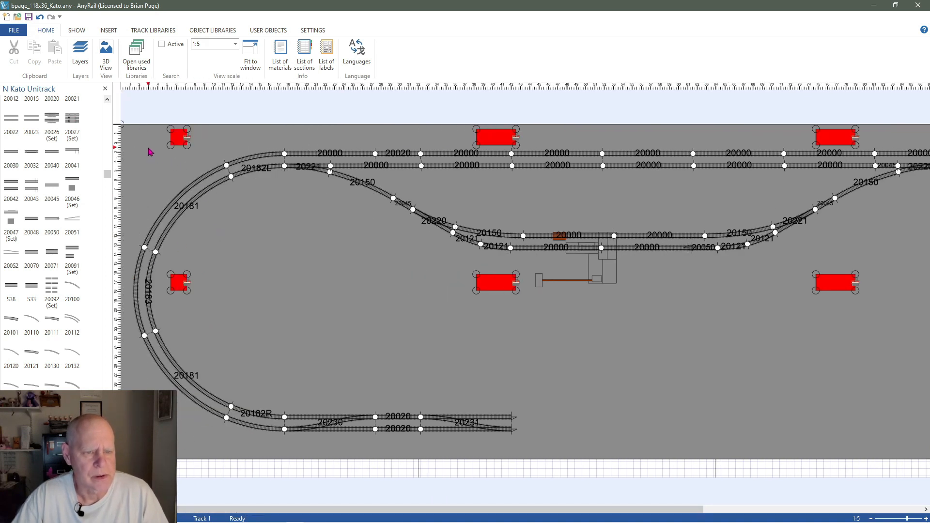
left_click_drag(150, 152, 294, 446)
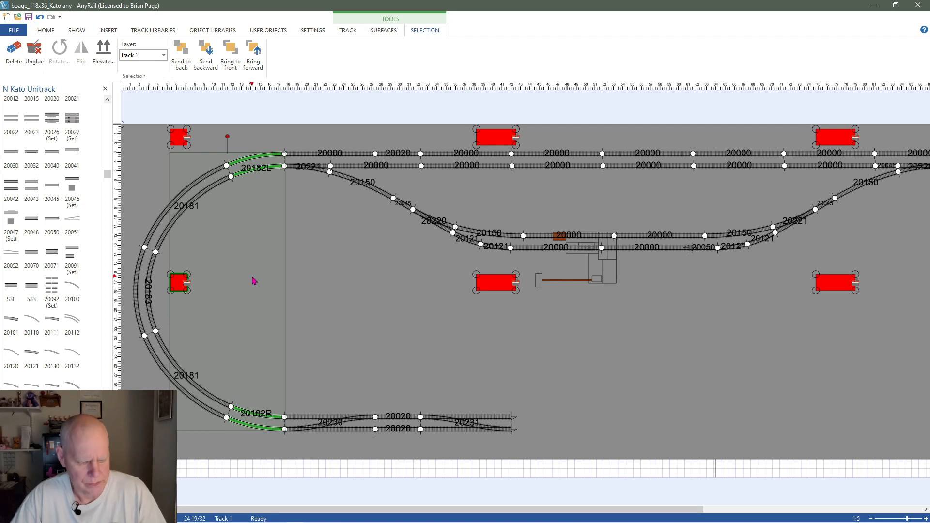
left_click(220, 227)
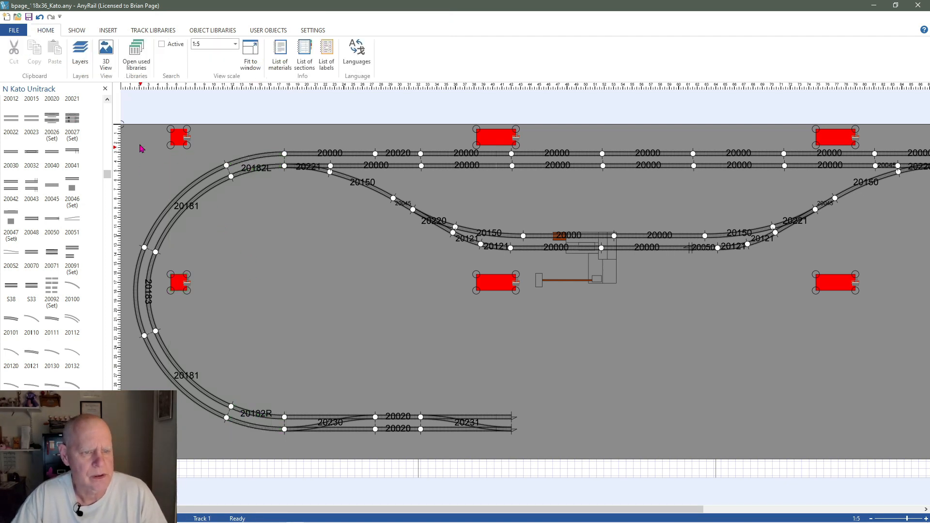
left_click_drag(164, 153, 288, 448)
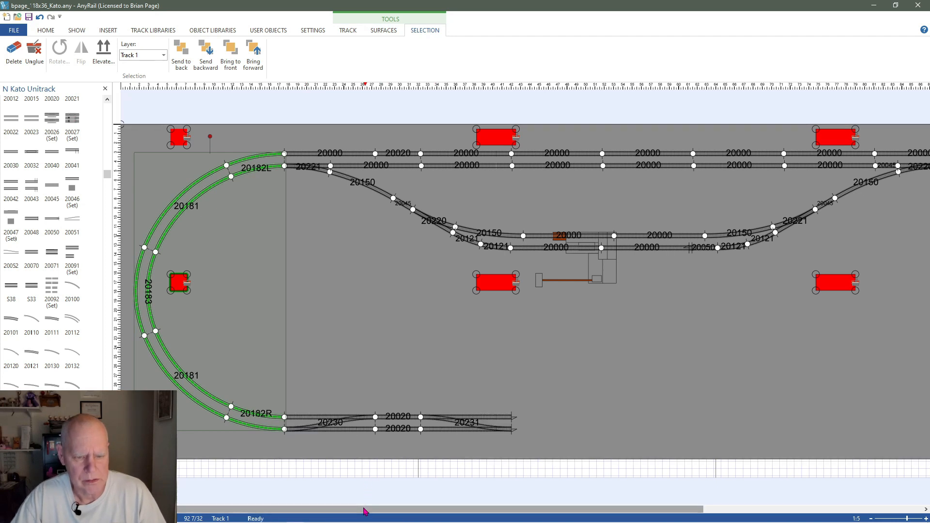
left_click_drag(363, 509, 700, 519)
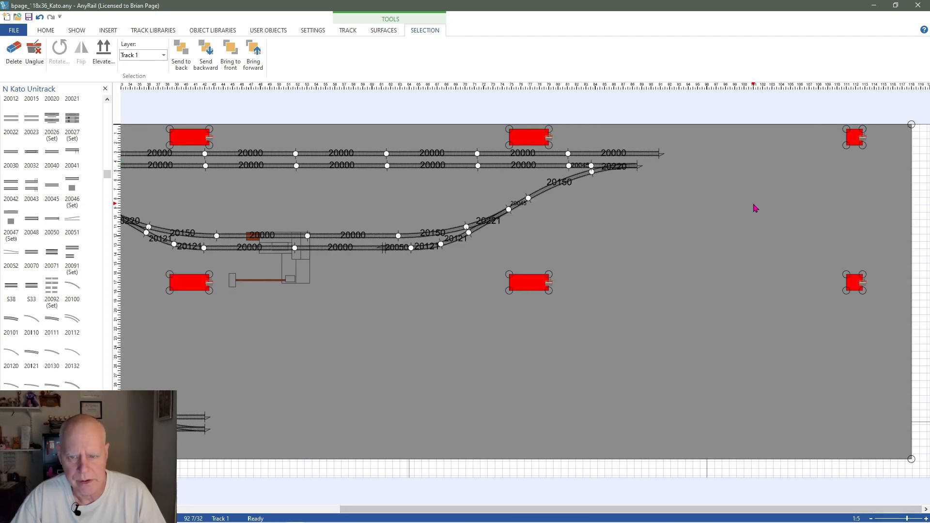
key("ctrl+v")
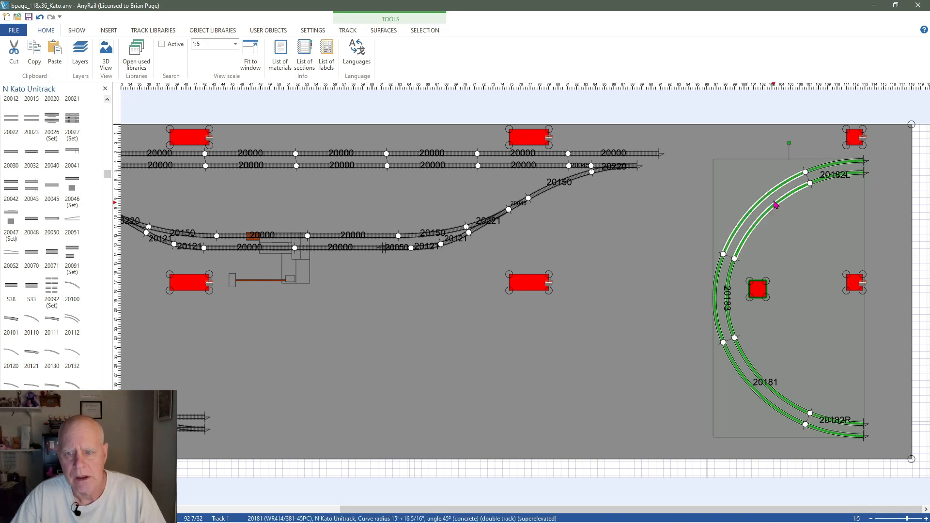
- Rotate the pasted double-track curve about 180 degrees and move it against the right end of the layout, opening to the left
left_click_drag(788, 144, 787, 354)
left_click(786, 279)
left_click_drag(781, 274, 885, 239)
left_click(854, 247)
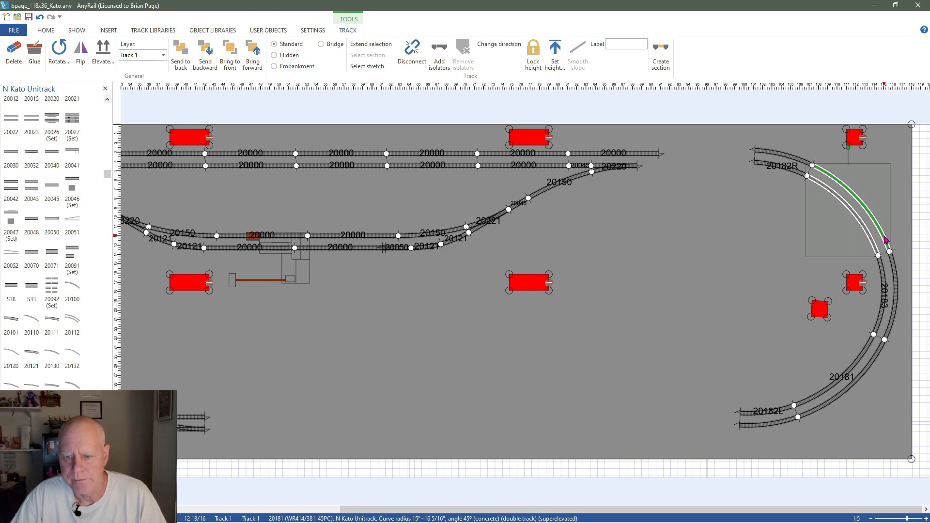
left_click(806, 262)
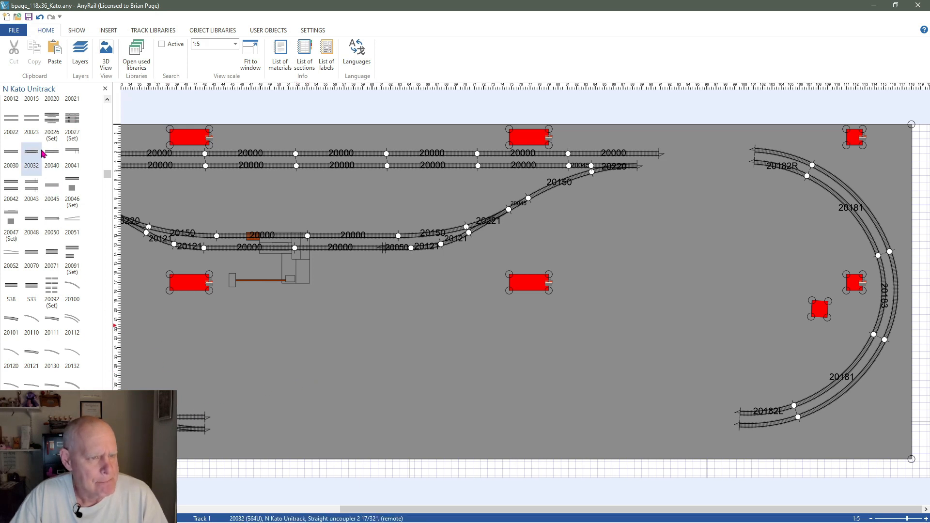
- Extend both open ends of the lower double track with one 20000 straight section each
scroll(107, 178, "up", 5)
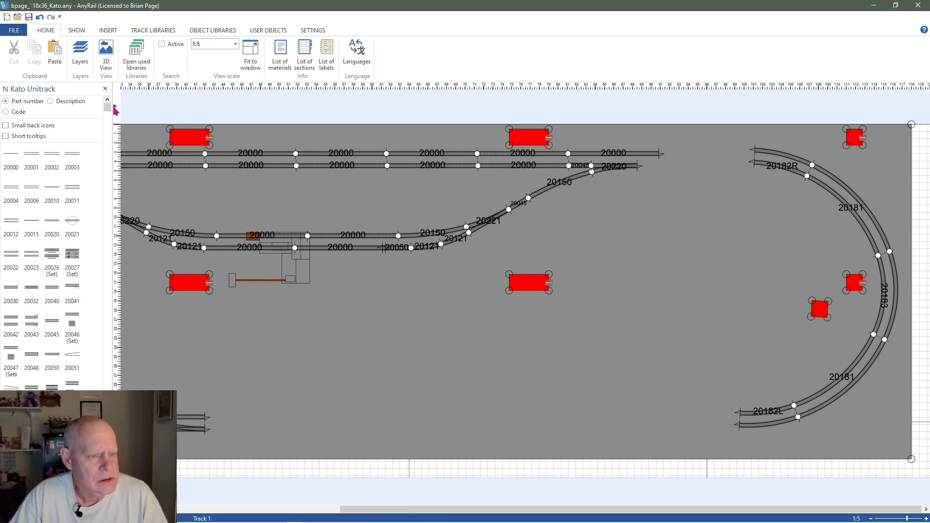
left_click_drag(12, 157, 248, 418)
left_click_drag(11, 155, 255, 432)
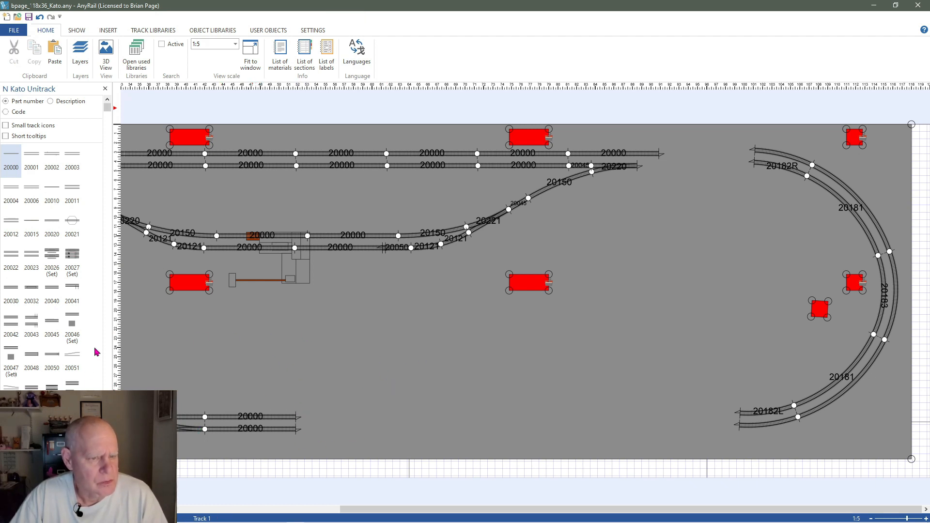
- Place a 20202 left turnout over the siding beside the 20050 section, and attach a 20220 turnout to the lower double track's upper line
scroll(80, 347, "down", 3)
scroll(76, 345, "down", 5)
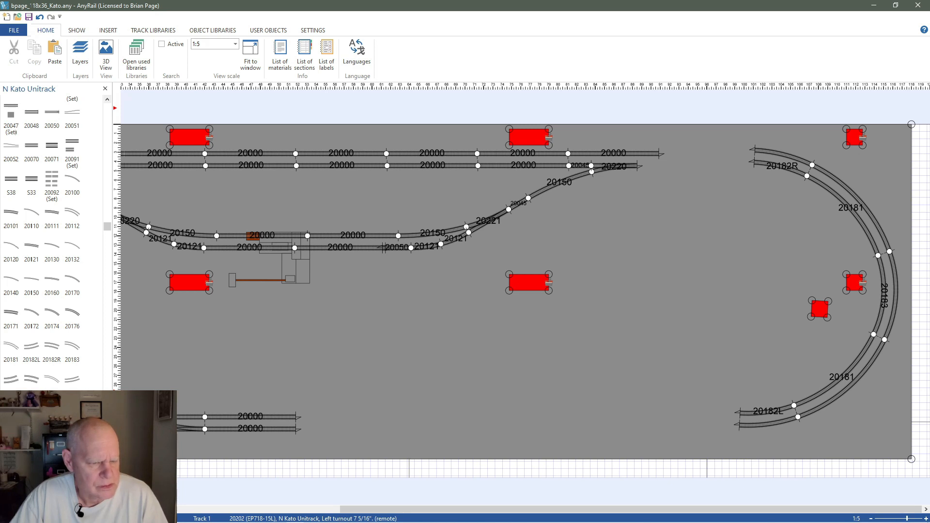
left_click_drag(32, 413, 382, 237)
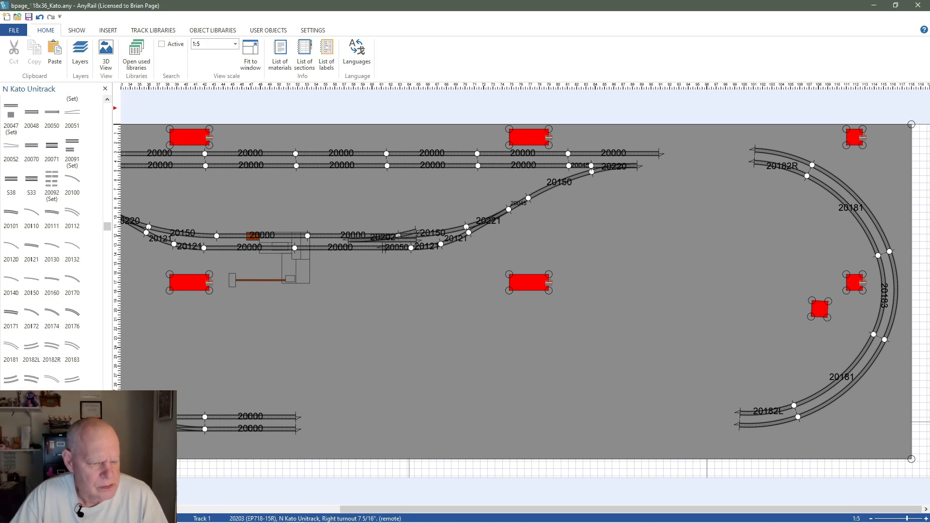
scroll(32, 388, "down", 2)
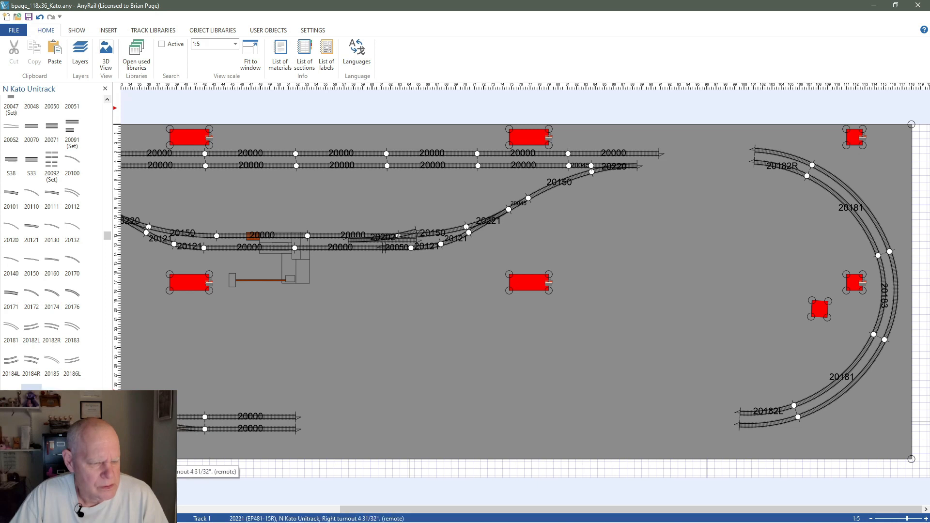
mouse_move(31, 387)
left_mouse_down()
mouse_move(179, 428)
mouse_move(272, 430)
mouse_move(320, 415)
left_mouse_up()
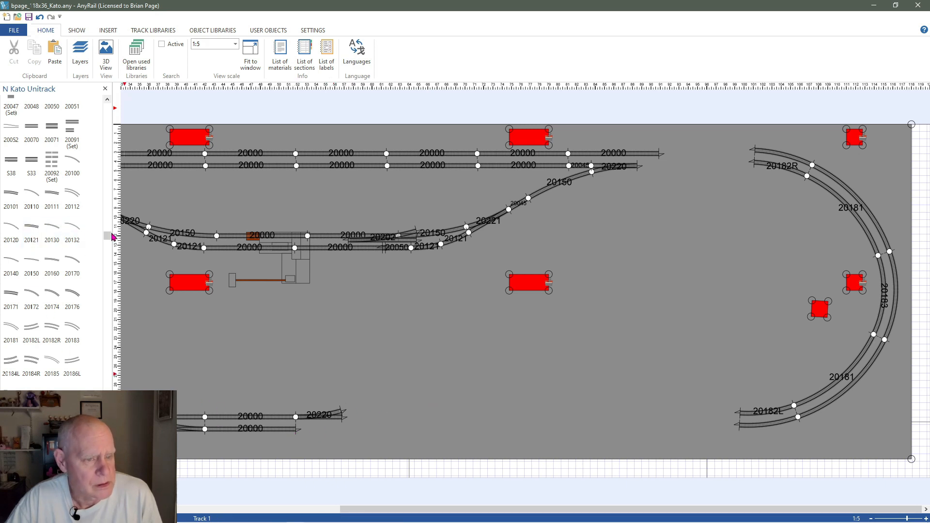
- Add a 20000 straight section to the lower line and another to the straight end of the new 20220 turnout
scroll(110, 241, "up", 6)
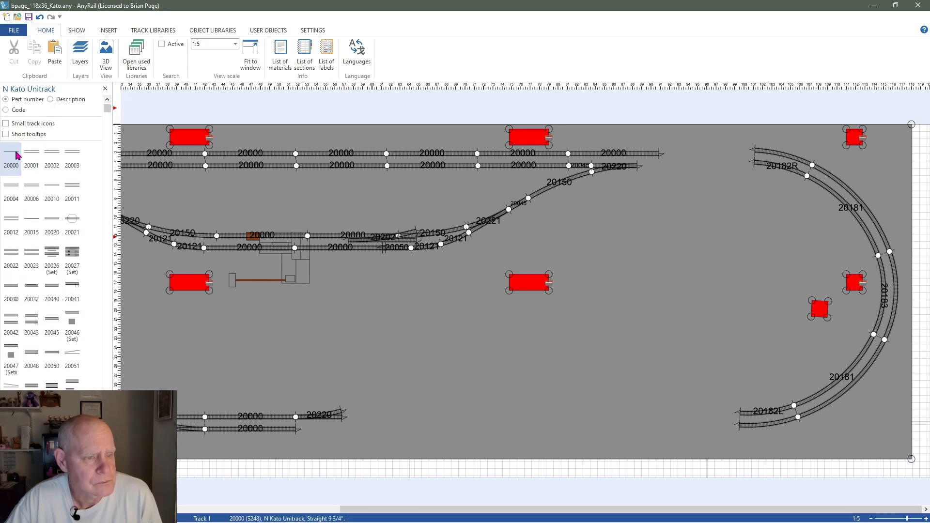
left_click_drag(22, 161, 345, 434)
left_click(430, 441)
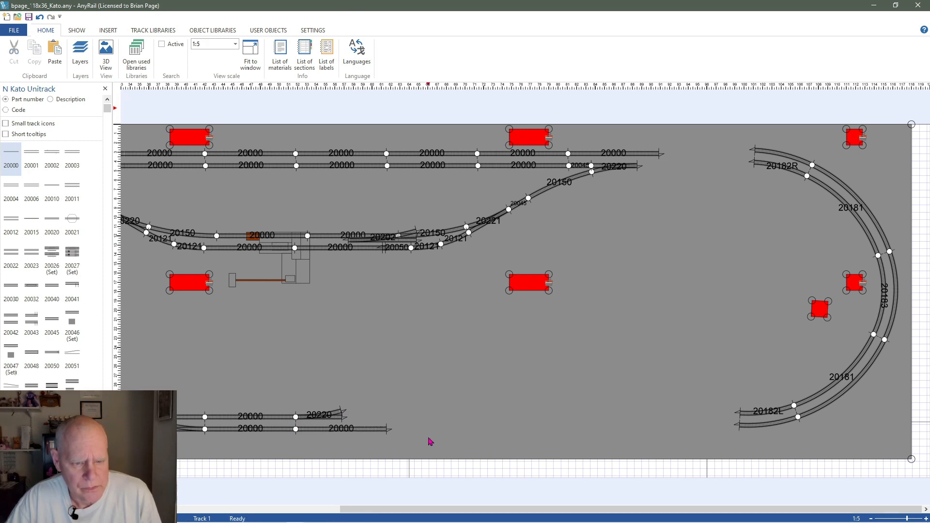
left_click_drag(12, 155, 392, 429)
left_click(448, 397)
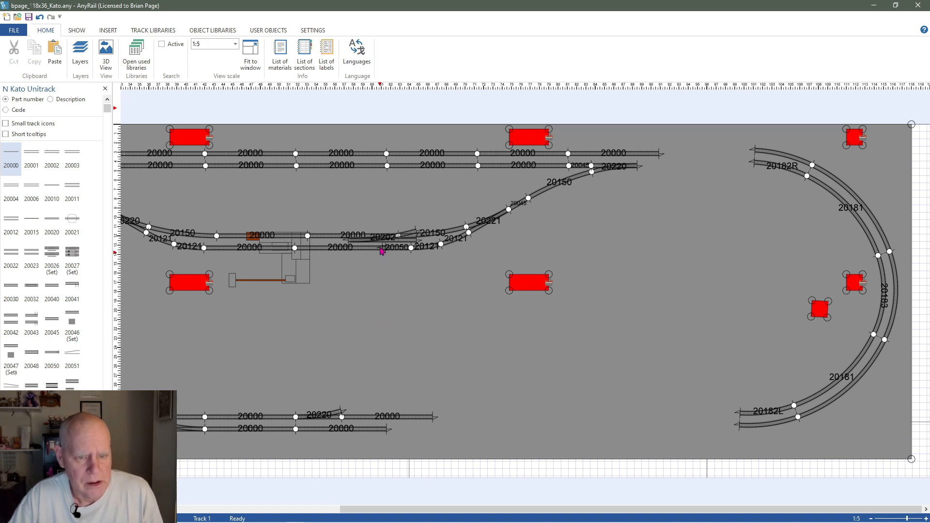
- Delete the loose 20202 left turnout from the siding beside the 20050 section
left_click(406, 239)
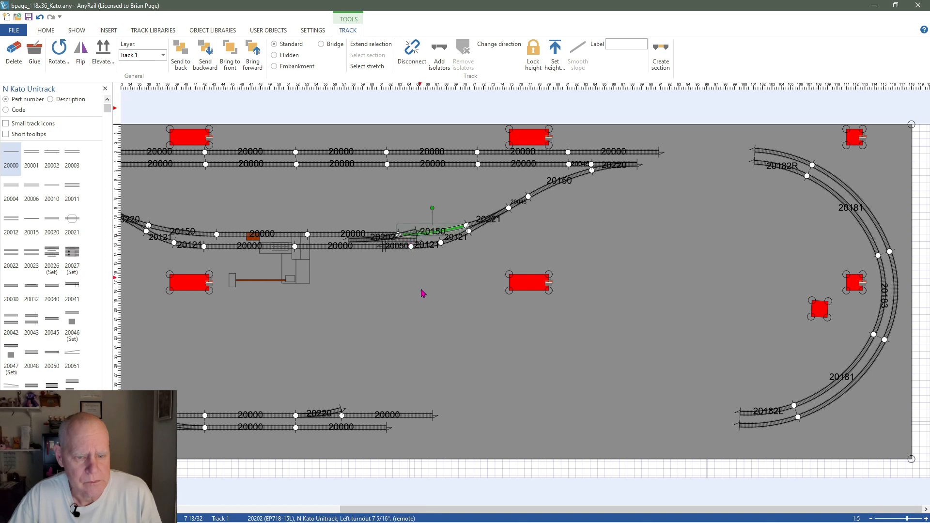
left_click(446, 346)
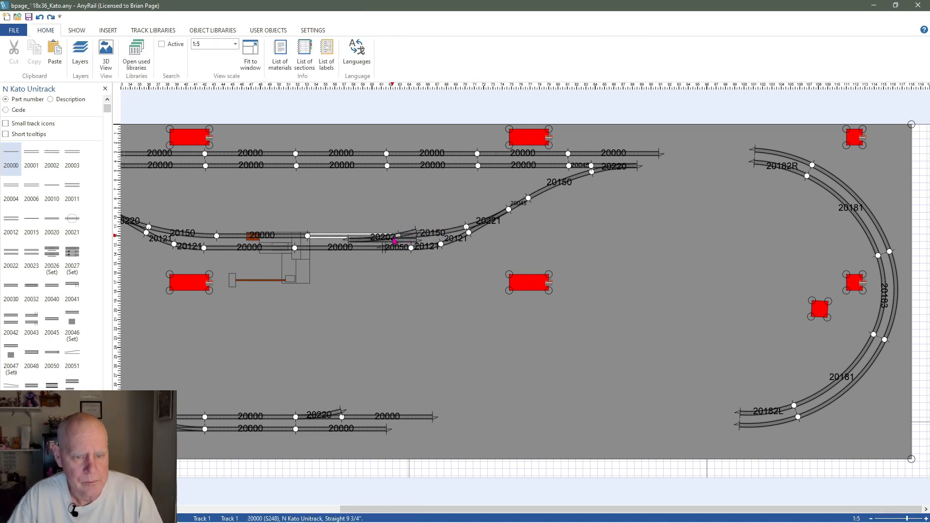
left_click_drag(397, 237, 415, 366)
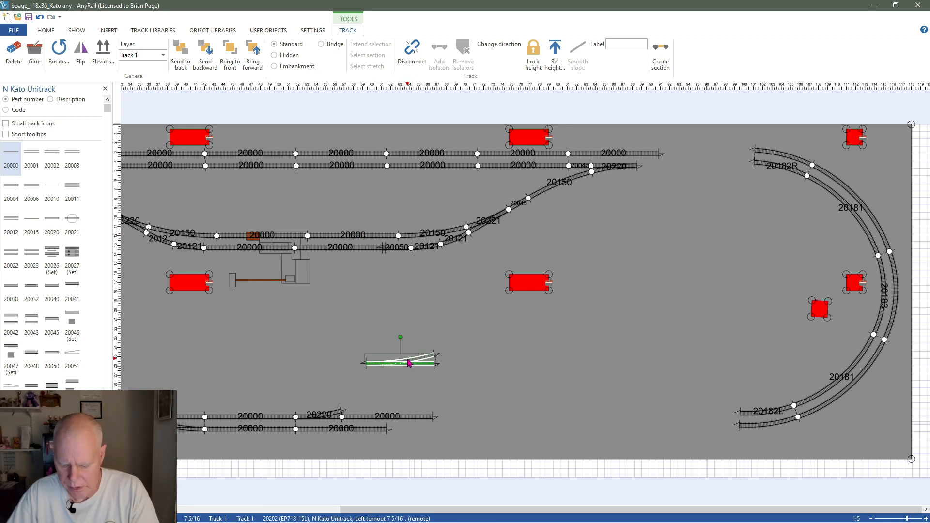
key("Delete")
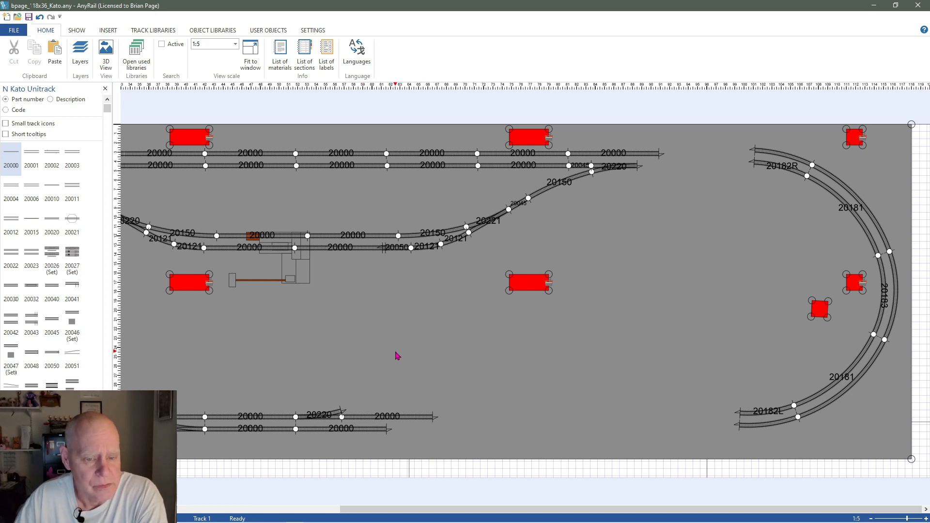
- Rotate the right-end double-track curve slightly so both pairs of open ends run level and line up vertically
left_click(777, 170)
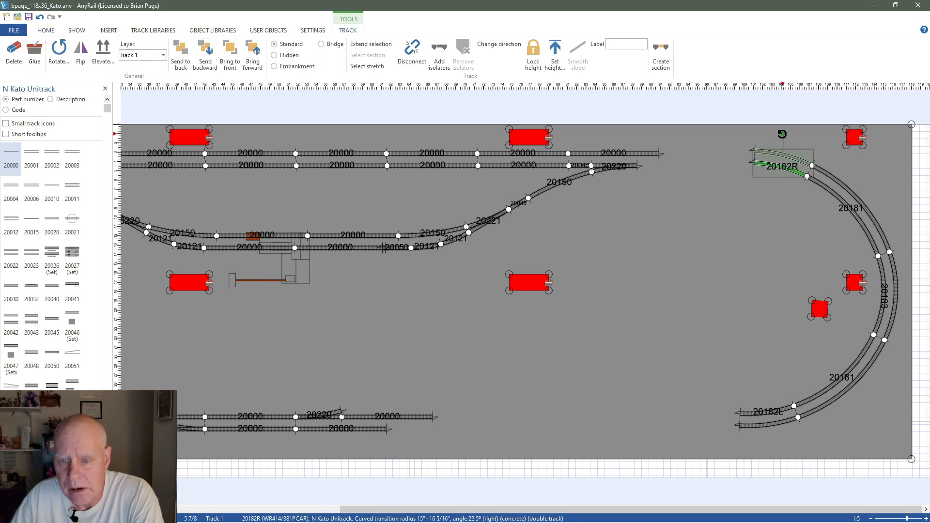
left_click_drag(781, 134, 781, 137)
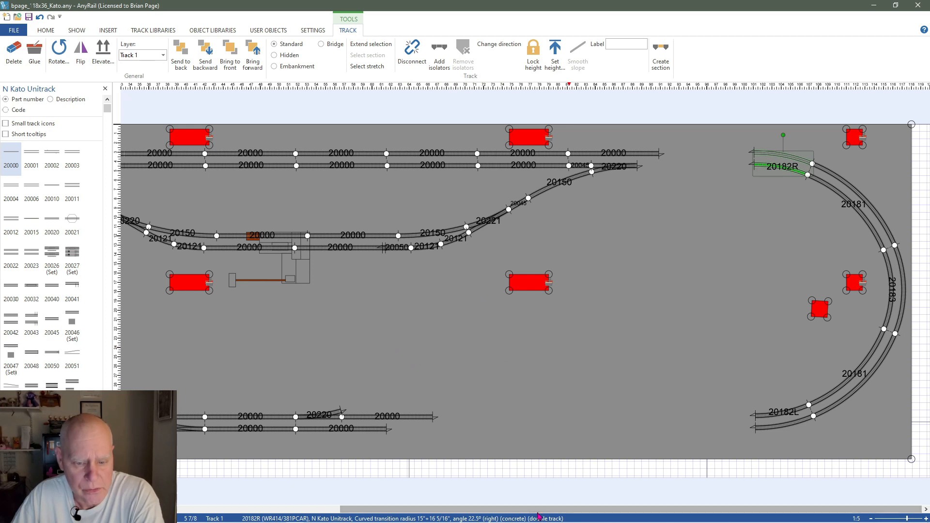
- Copy the lower 20230, 20020 and 20231 crossover group and attach the copy to the lower ends of the right-end curve
left_click_drag(540, 515, 487, 514)
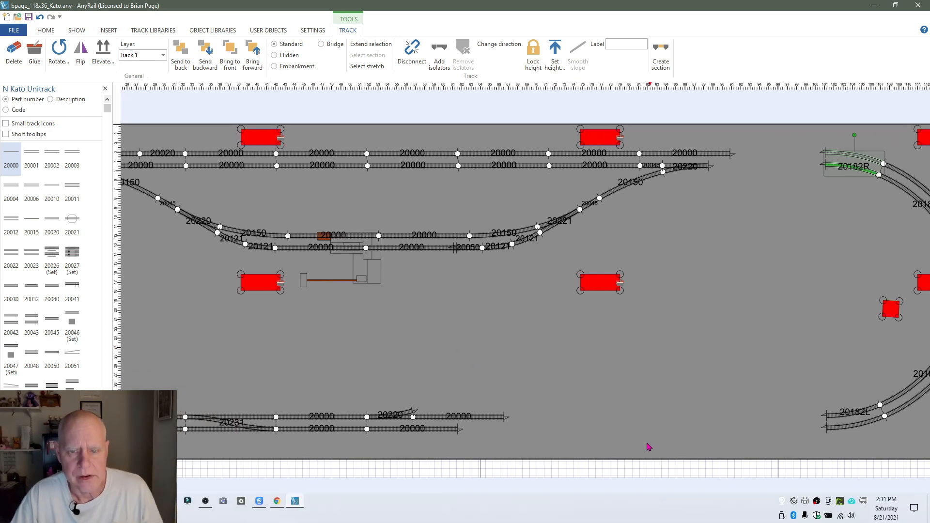
scroll(641, 442, "down", 1)
scroll(640, 428, "down", 1)
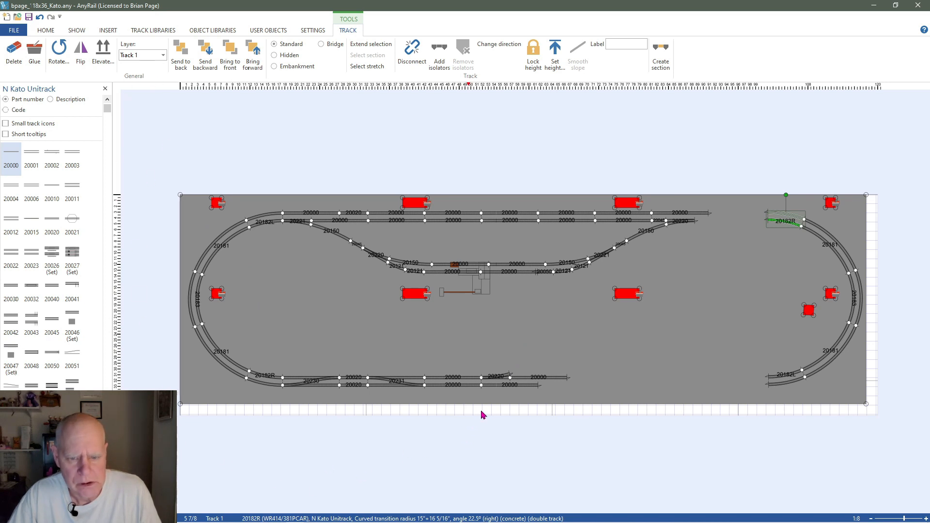
scroll(578, 466, "up", 2)
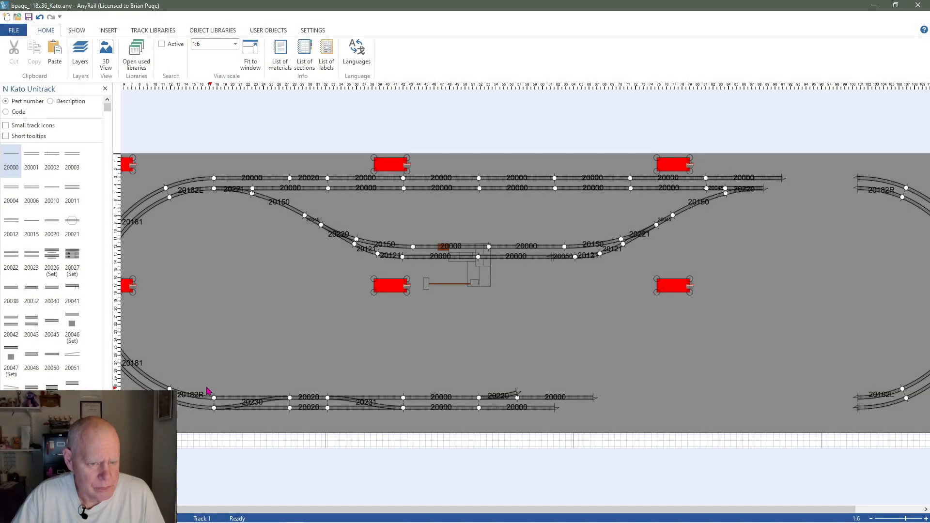
left_click_drag(207, 386, 409, 423)
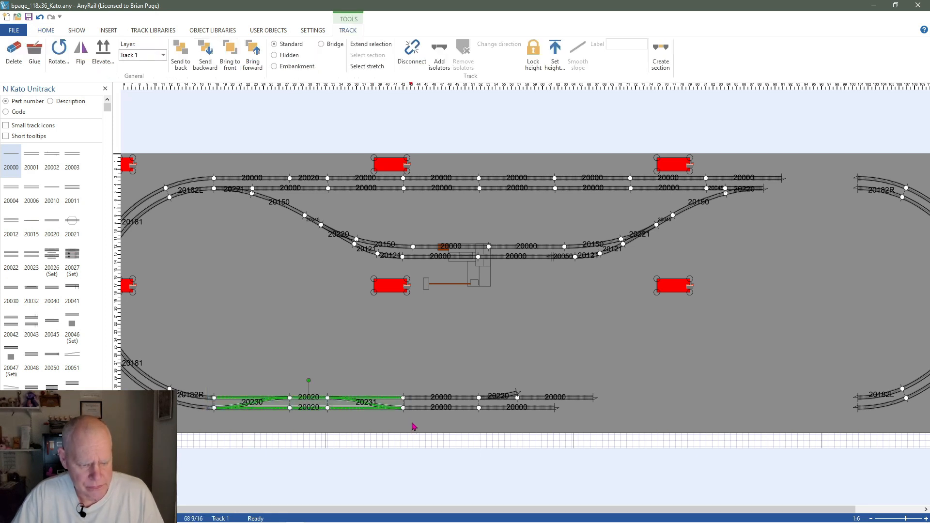
left_click(716, 401)
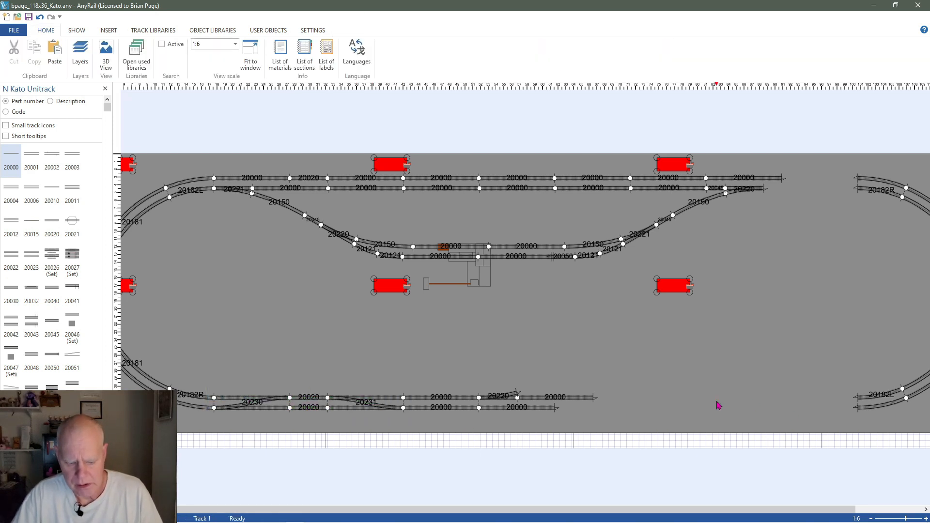
key("ctrl+v")
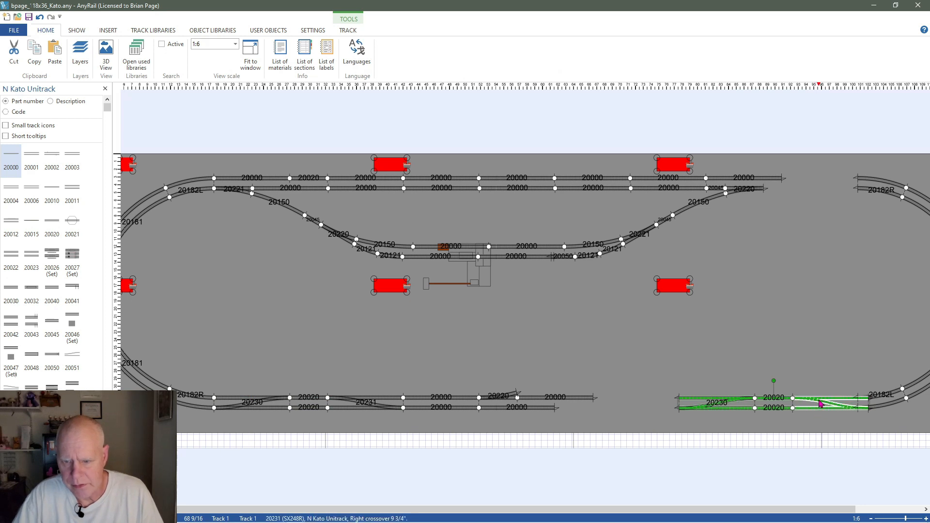
left_click_drag(817, 411, 809, 400)
left_click(797, 383)
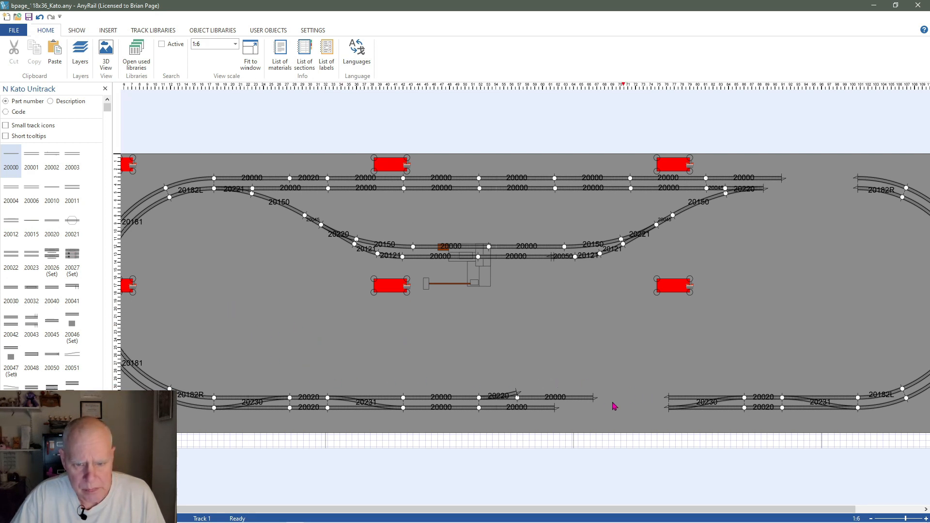
- Fill the gap in the lower double track's upper line with a 20000 straight section, up to the copied 20230 crossover
left_click(258, 407)
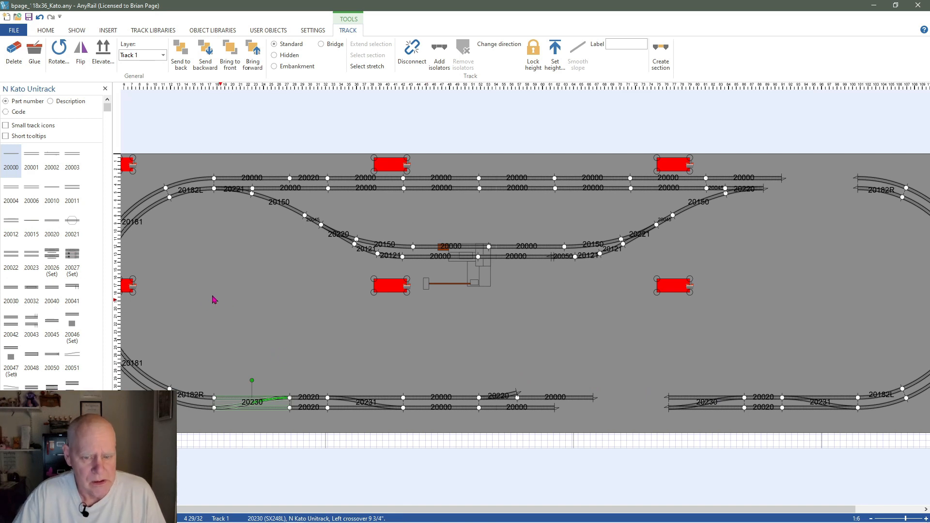
left_click(11, 159)
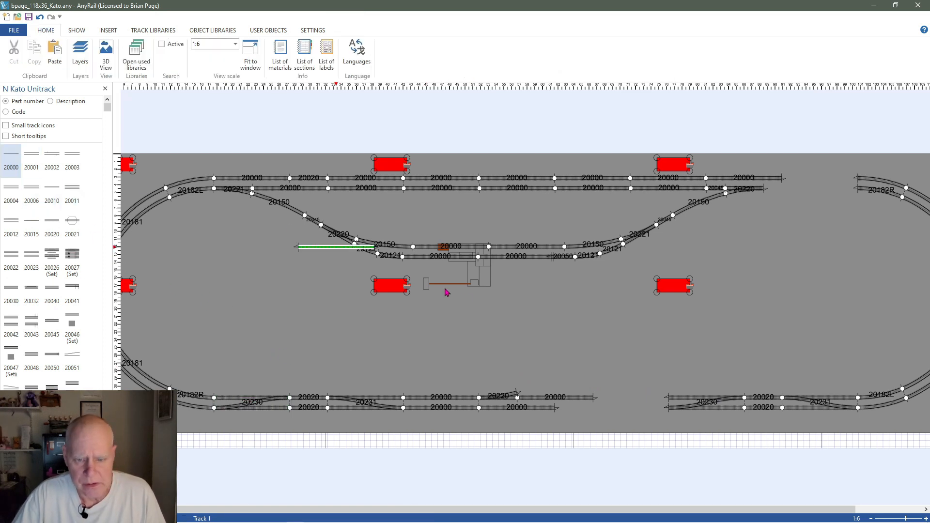
left_click(630, 396)
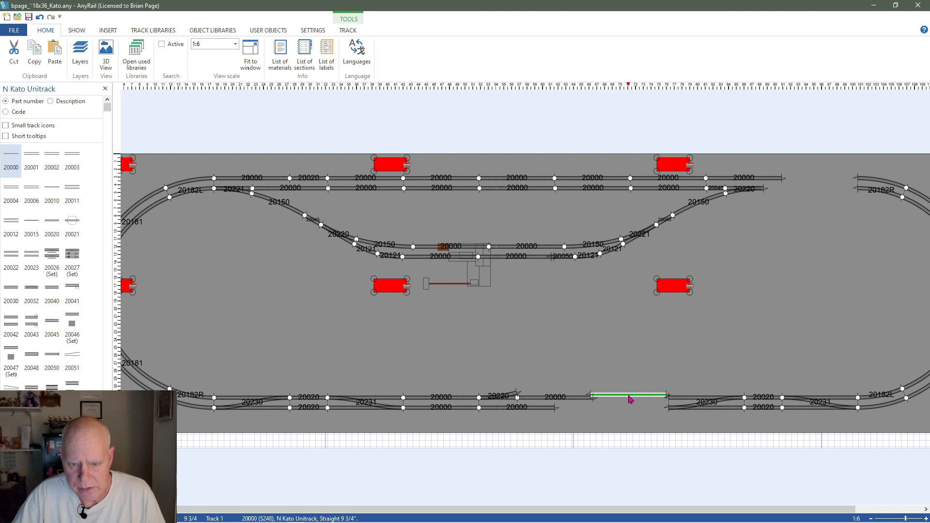
left_click(632, 393)
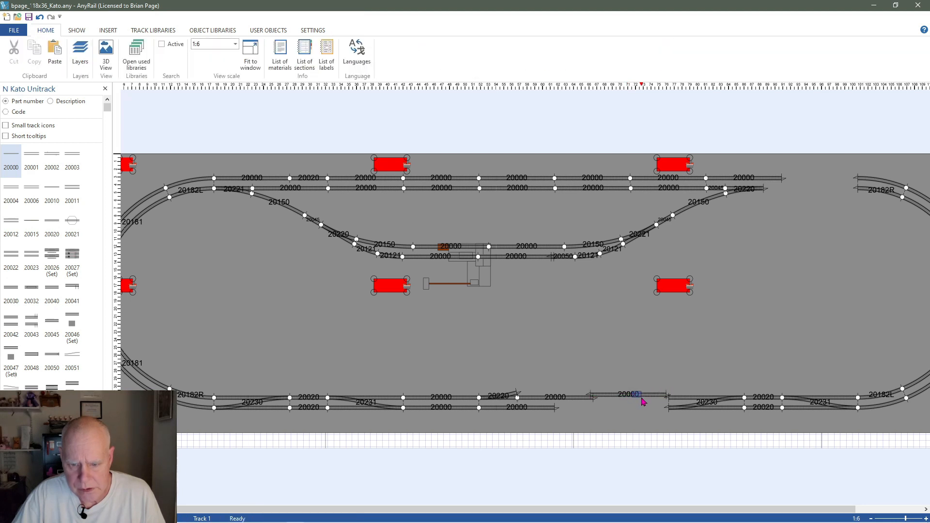
left_click(643, 401)
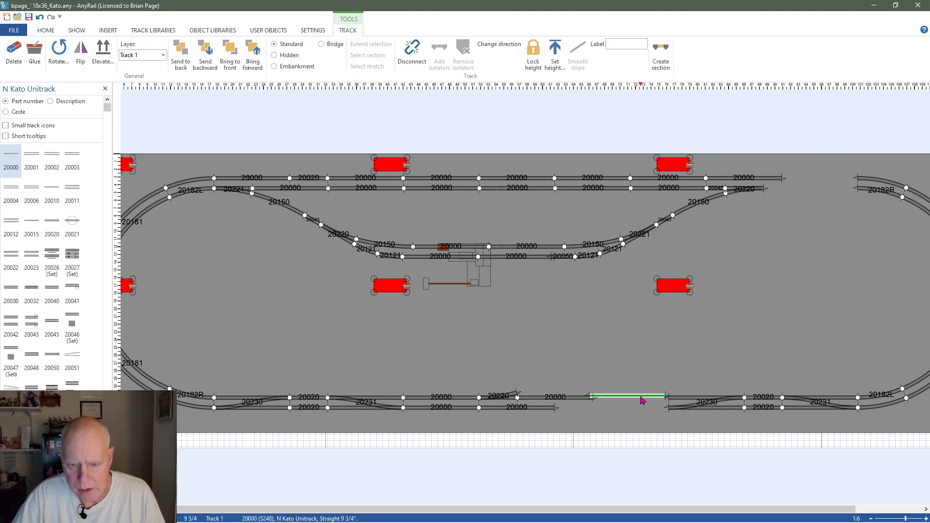
left_click(644, 401)
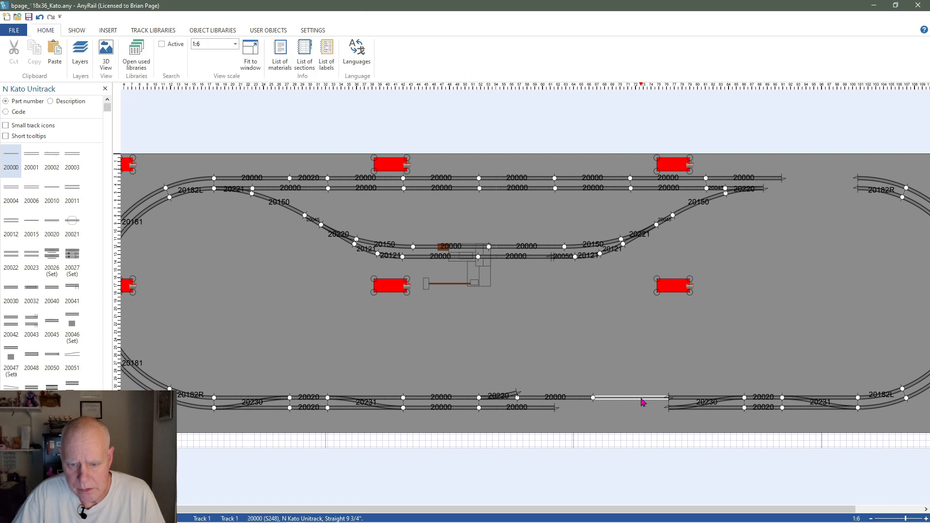
left_click(678, 402)
left_click(679, 402)
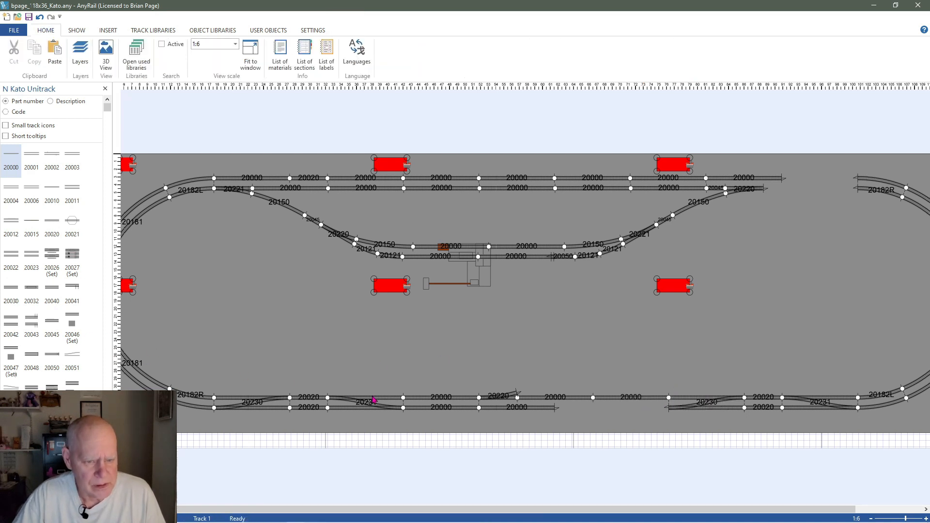
- Copy a 20020 straight section from between the left crossovers onto the open left end of the lowest line
left_click(307, 400)
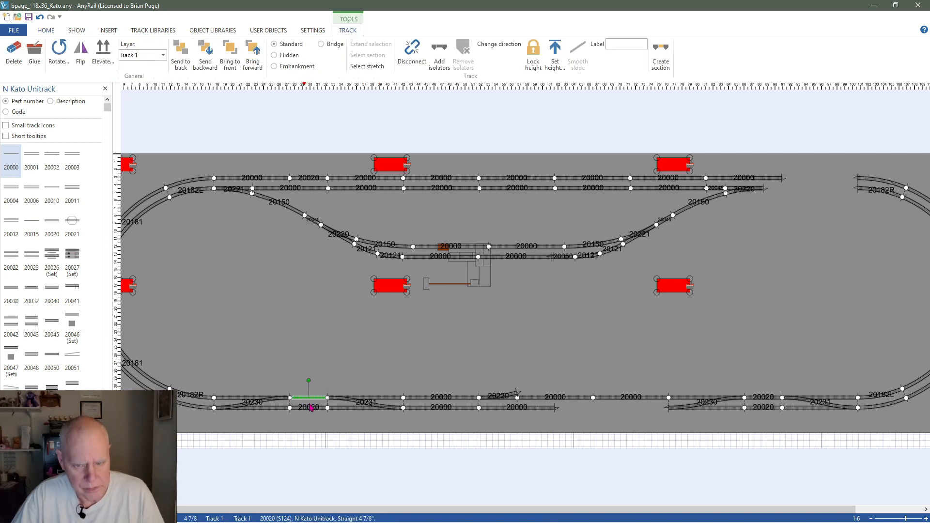
left_click(573, 414)
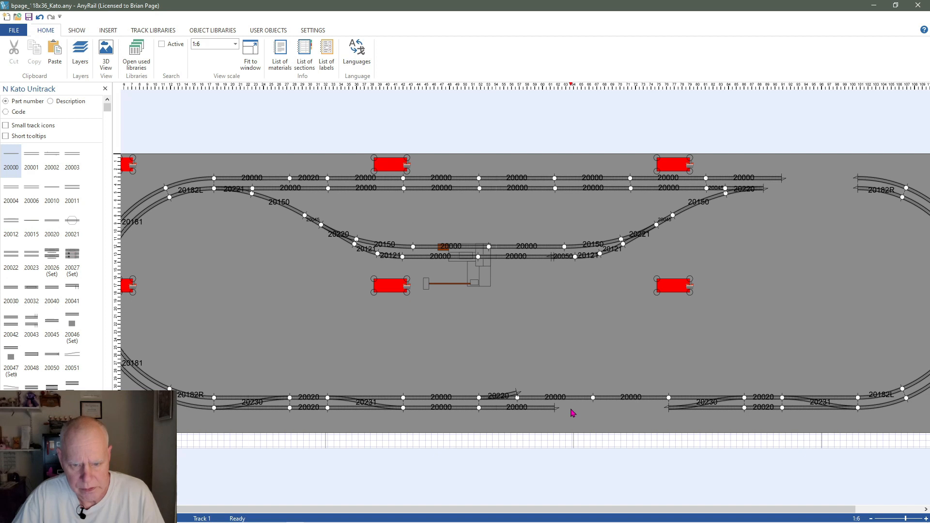
key("ctrl+v")
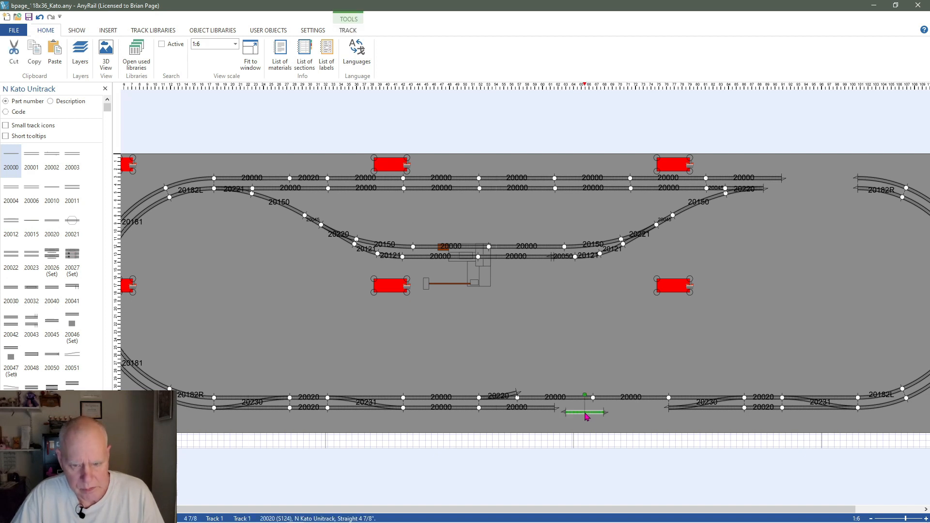
left_click_drag(584, 414, 573, 410)
left_click(573, 411)
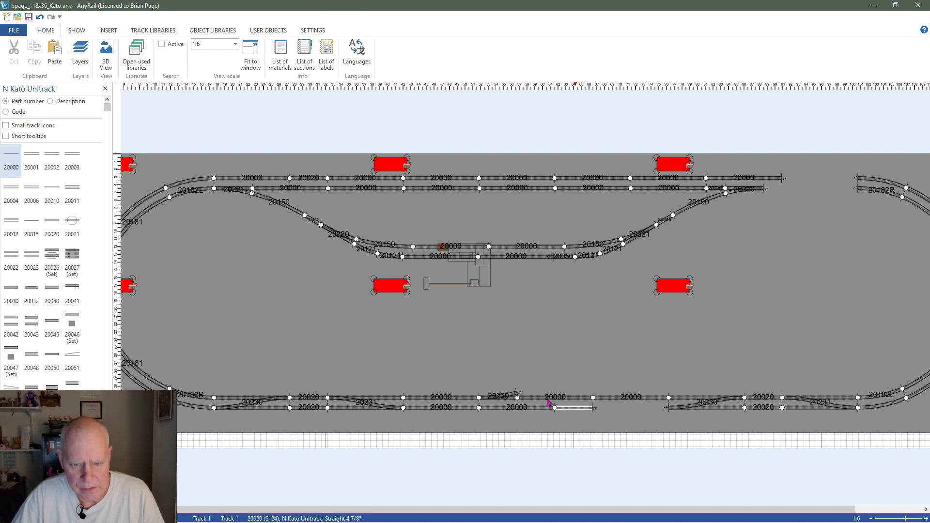
- Close the remaining gap in the lowest line with a 20000 straight section between the 20020 section and the 20230 crossover
left_click(12, 165)
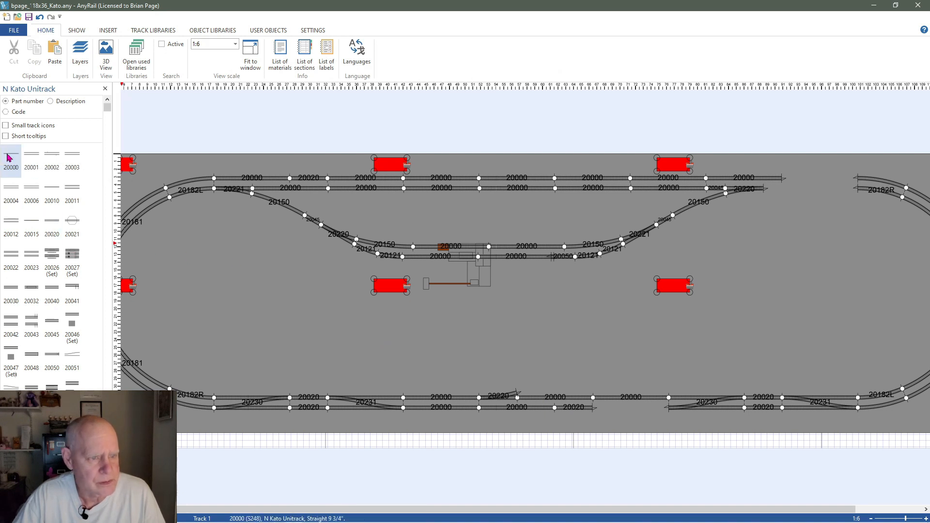
left_click_drag(636, 417, 629, 410)
left_click(630, 411)
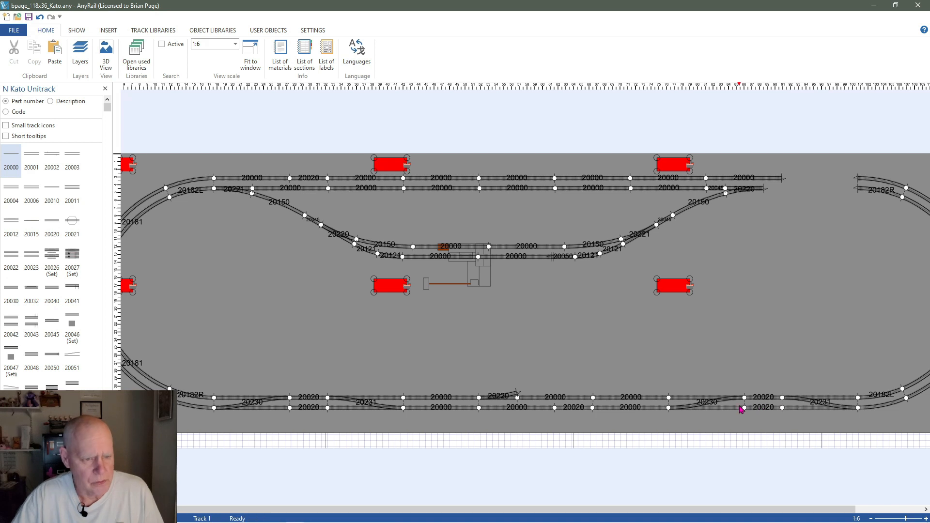
- Attach a 20000 straight section to each upper open end of the right-end curve, closing the outer line's gap
left_click_drag(632, 511, 680, 517)
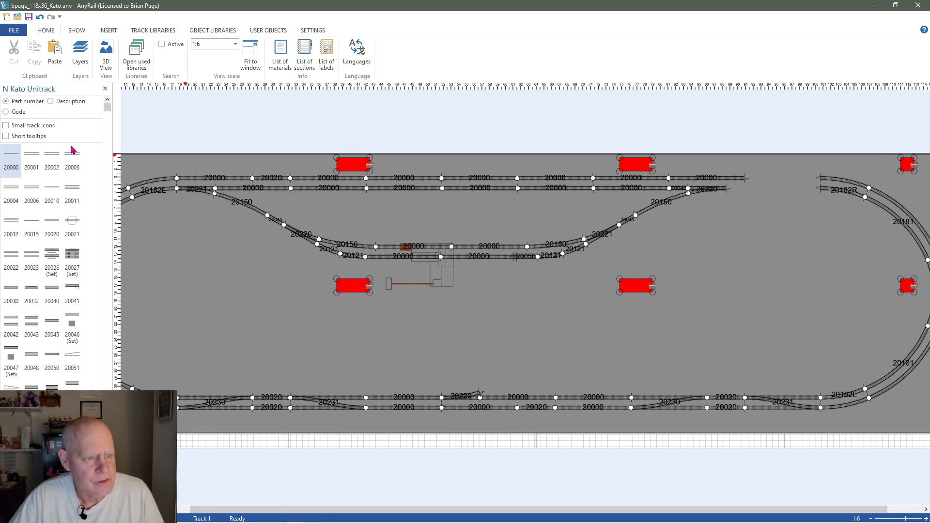
left_click(11, 158)
left_click(780, 184)
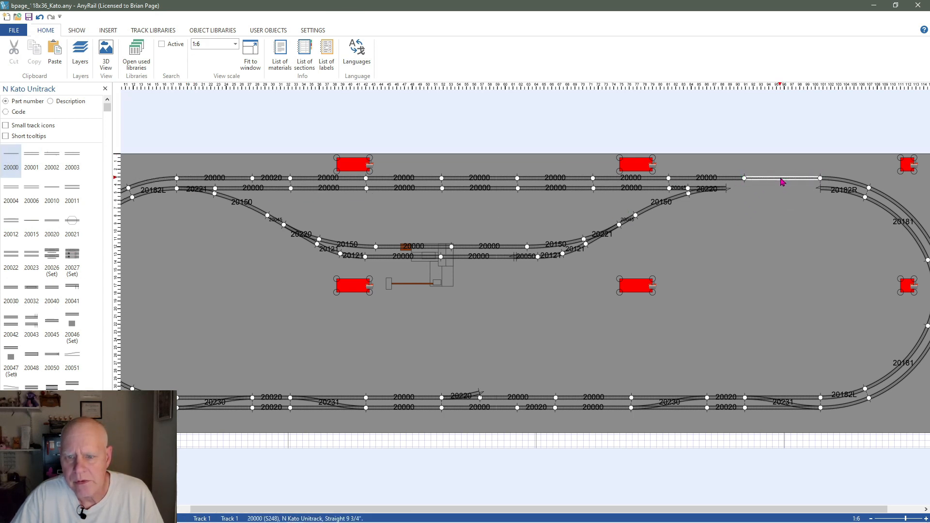
left_click(769, 224)
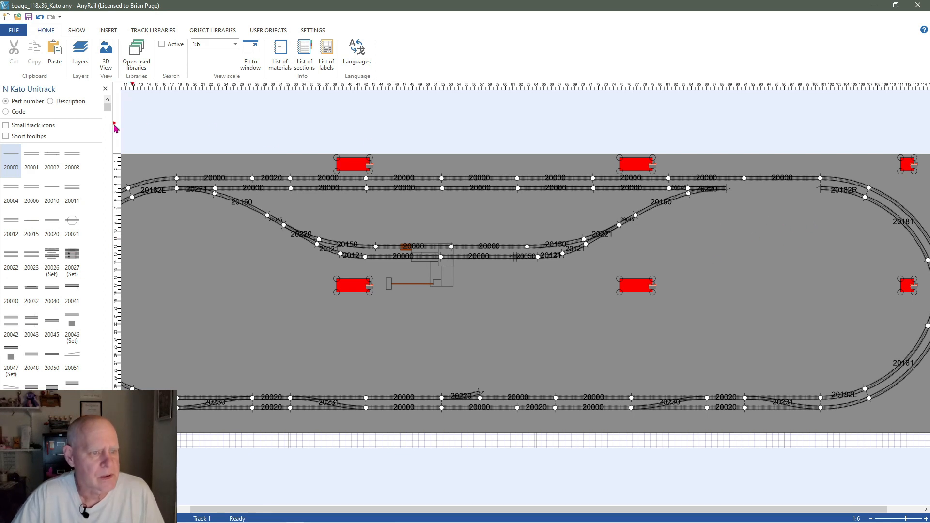
left_click(7, 155)
left_click(793, 186)
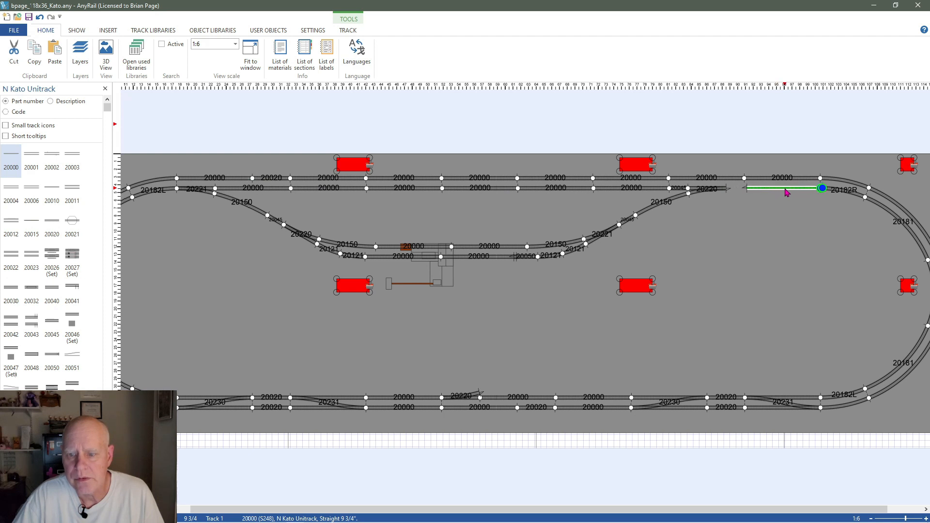
left_click(790, 214)
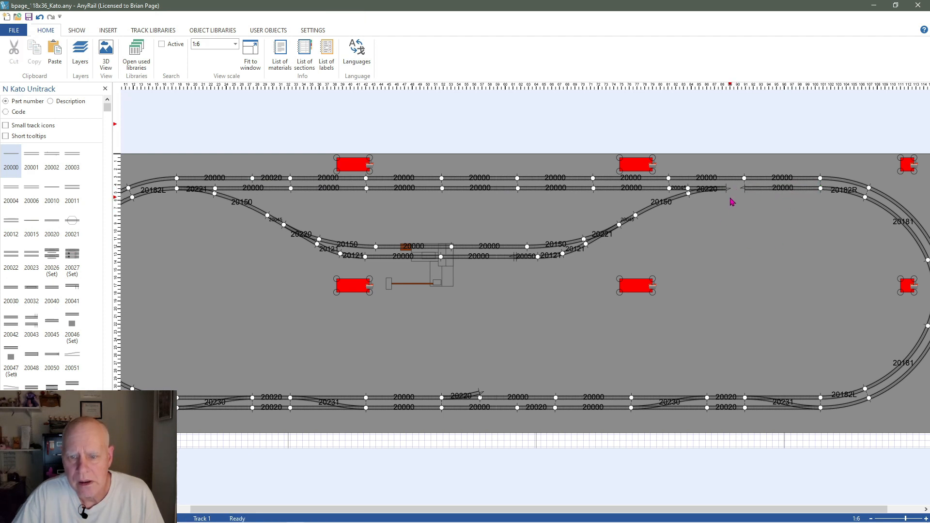
- Copy the 20045 section beside the upper 20220 turnout and fit it into the inner line's remaining gap
left_click(678, 191)
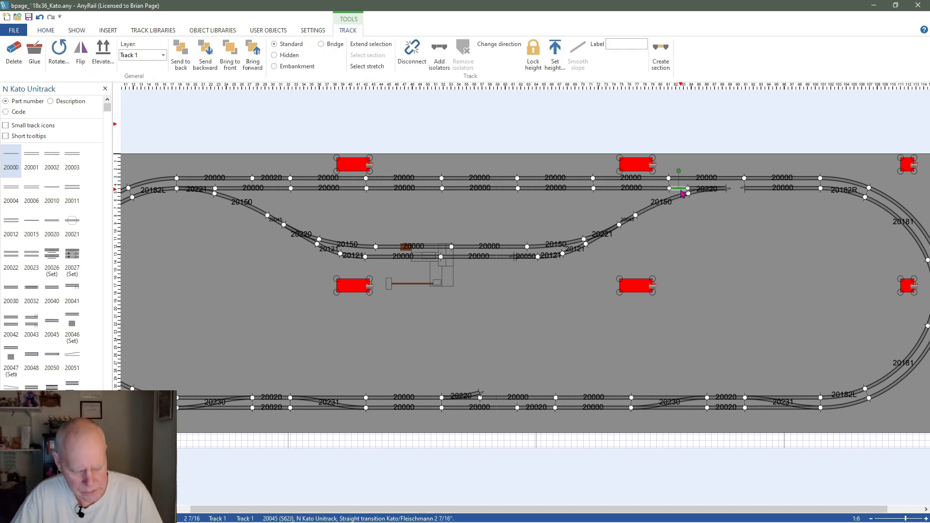
key("ctrl+c")
key("ctrl+v")
left_click(738, 199)
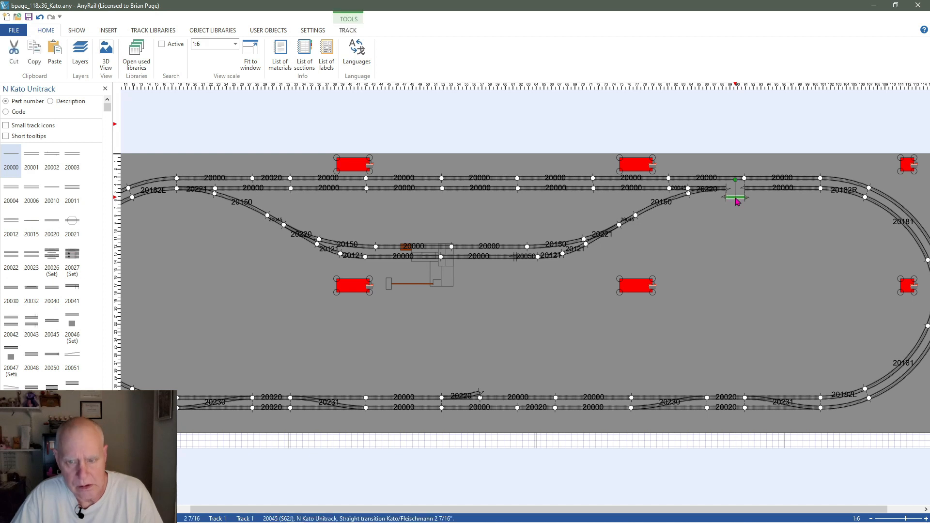
left_click_drag(738, 199, 734, 192)
left_click(736, 218)
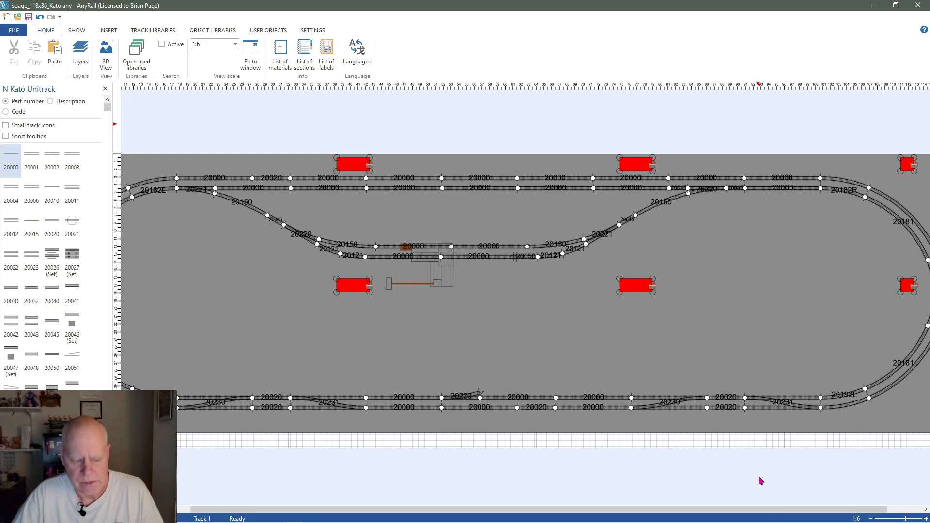
scroll(784, 462, "down", 1)
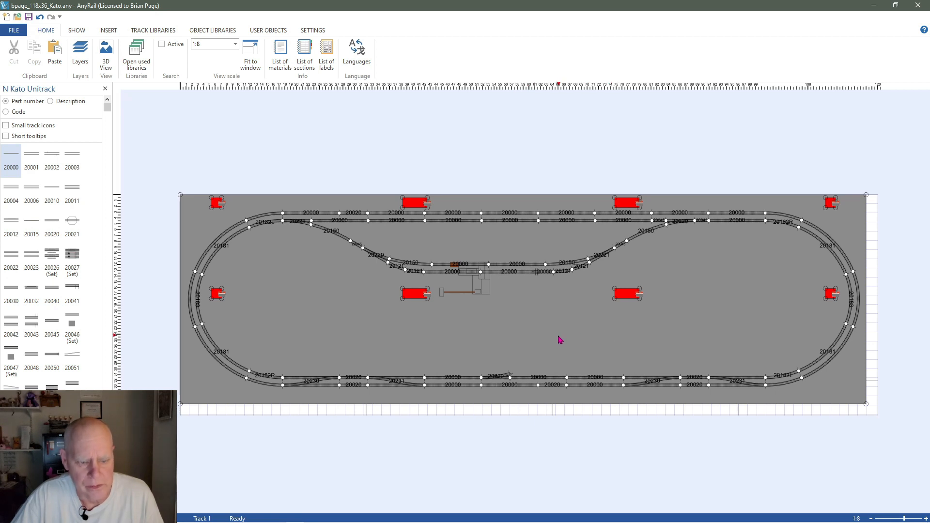
- Turn off the display of part numbers on the track plan
scroll(591, 342, "up", 3)
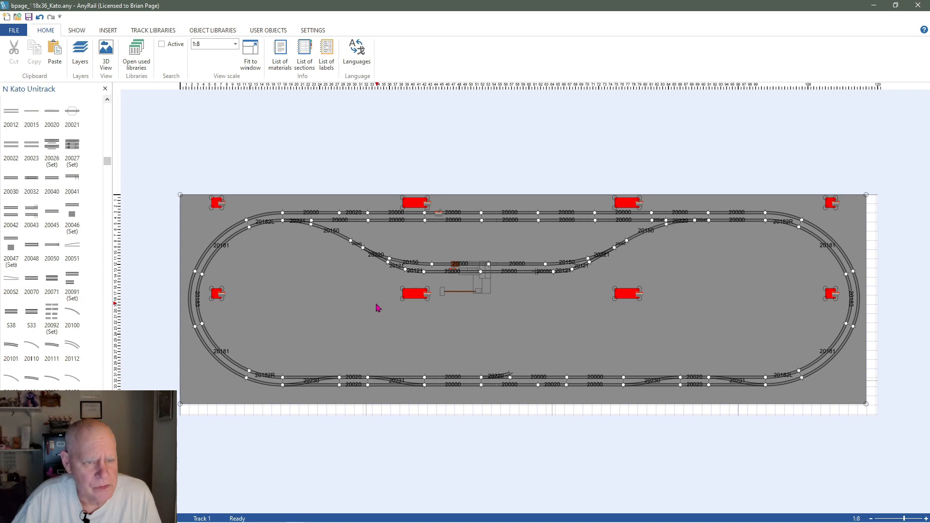
left_click(312, 31)
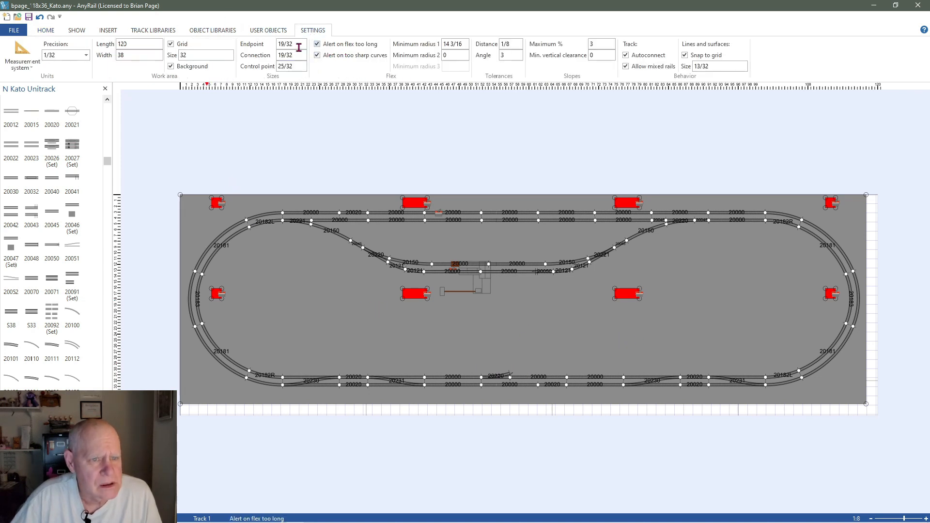
left_click(77, 32)
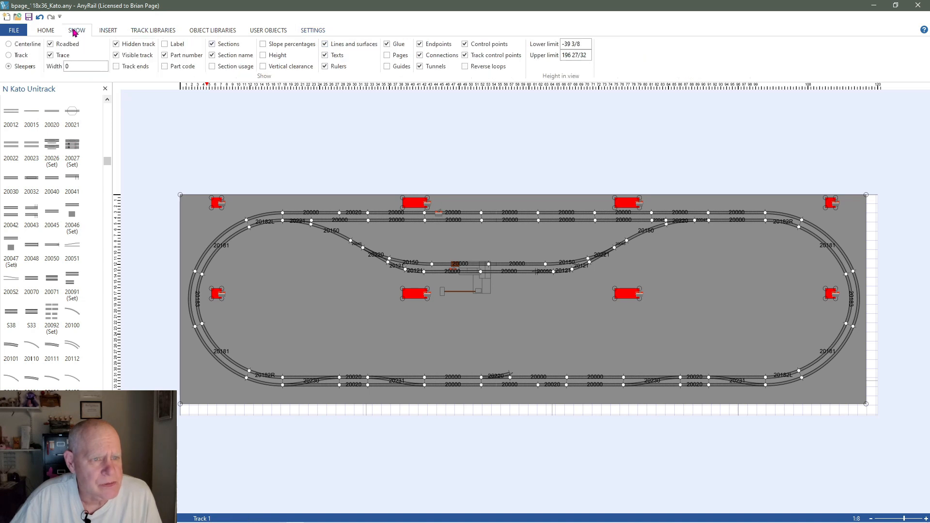
left_click(166, 56)
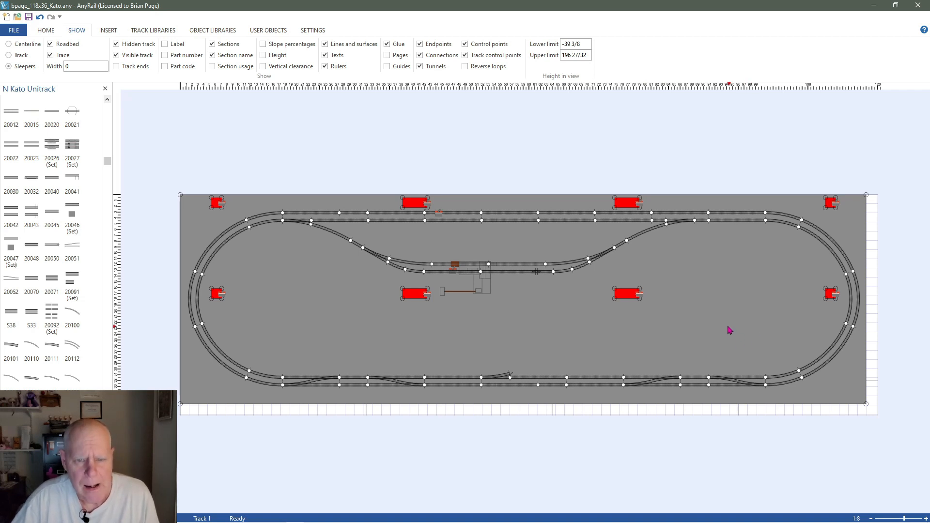
- Attach a 20040 straight section to the diverging end of the turnout on the lower double-track line
scroll(730, 330, "up", 1)
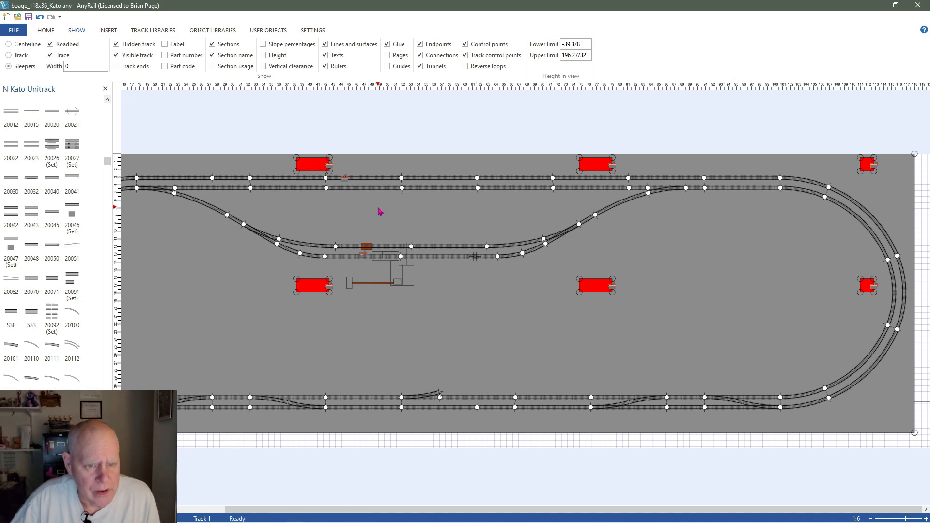
left_click(614, 211)
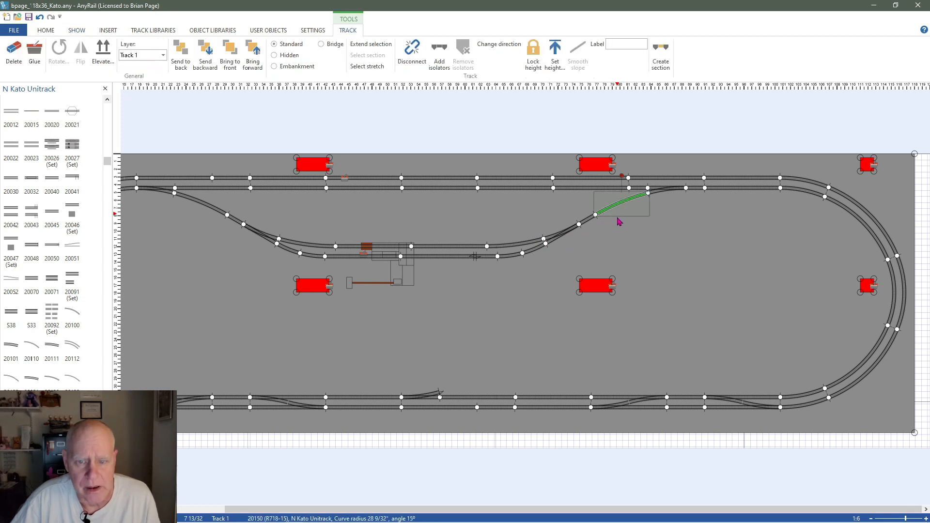
left_click(730, 291)
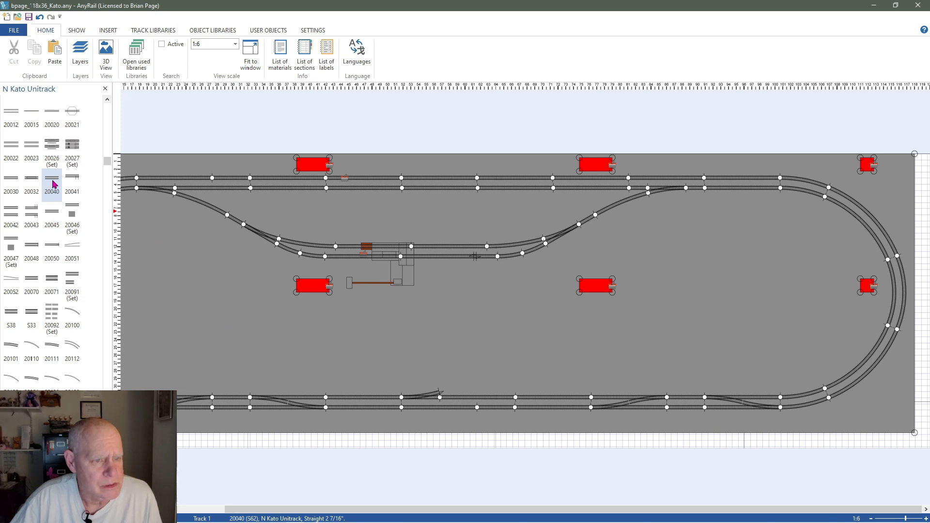
left_click_drag(82, 221, 451, 391)
left_click(464, 375)
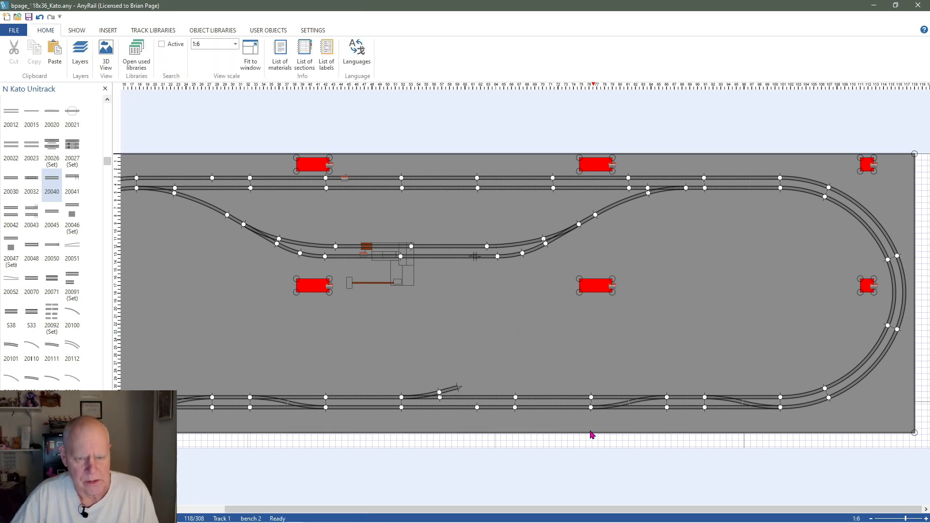
- Chain three 20221 right turnouts through their straight routes from the open end of the 20040 section to form a yard ladder
scroll(592, 434, "up", 2)
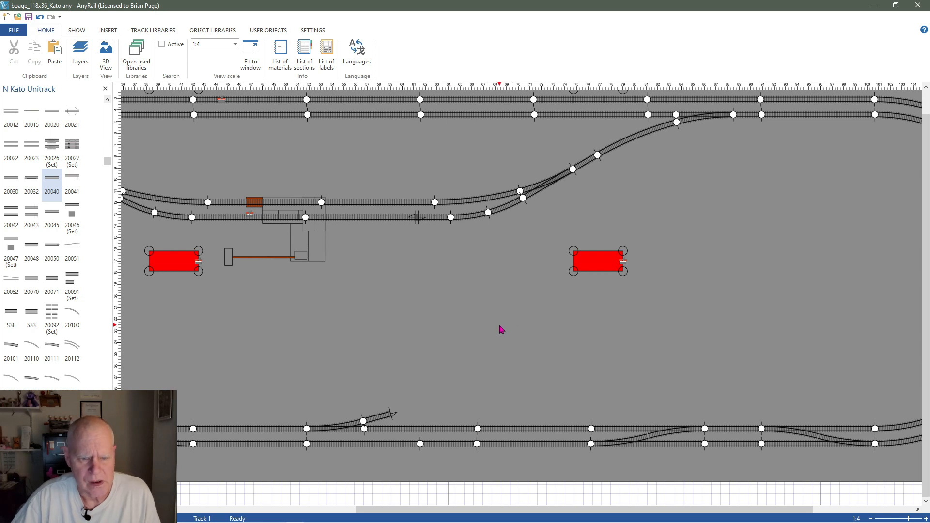
scroll(52, 242, "down", 5)
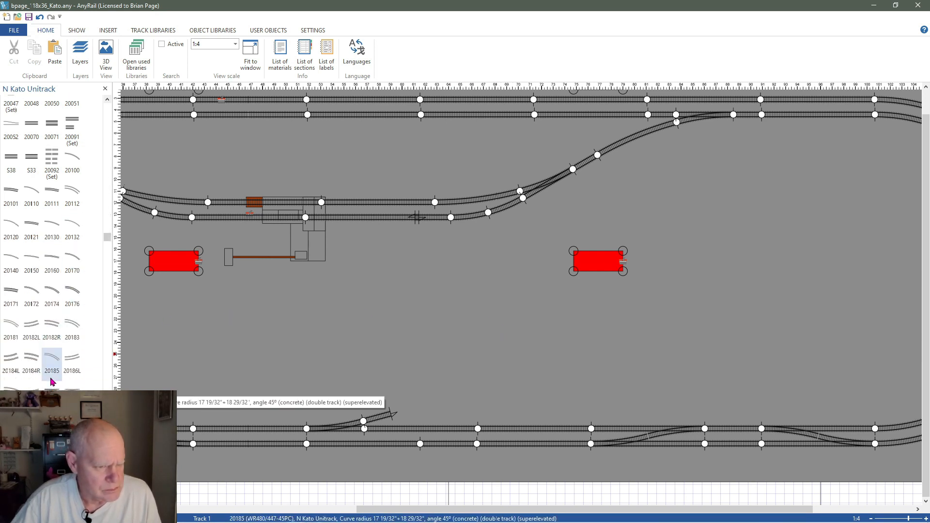
scroll(52, 242, "down", 1)
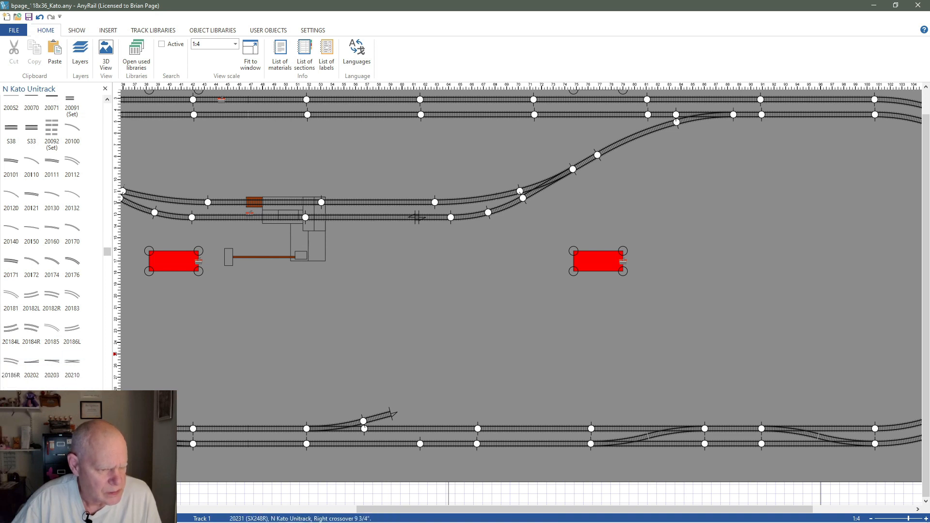
scroll(52, 242, "down", 1)
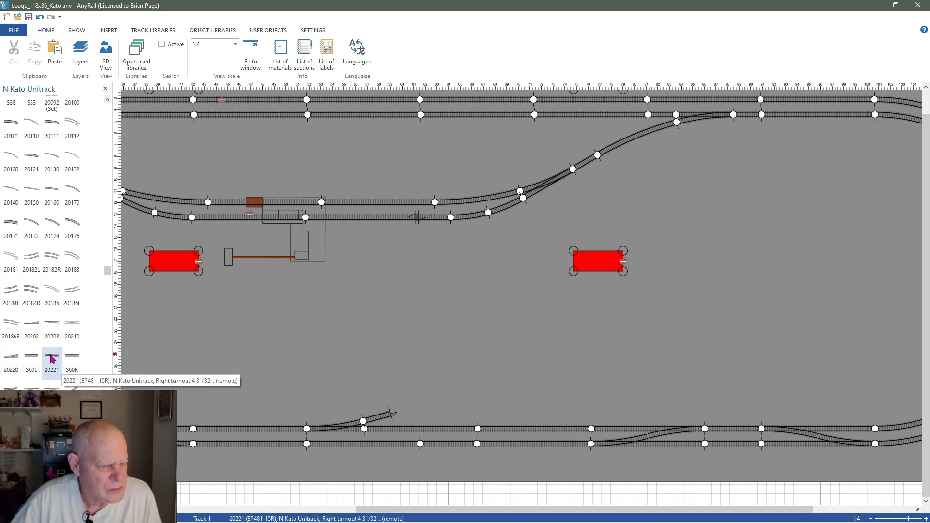
mouse_move(52, 361)
left_mouse_down()
mouse_move(402, 396)
mouse_move(426, 412)
mouse_move(419, 418)
left_mouse_up()
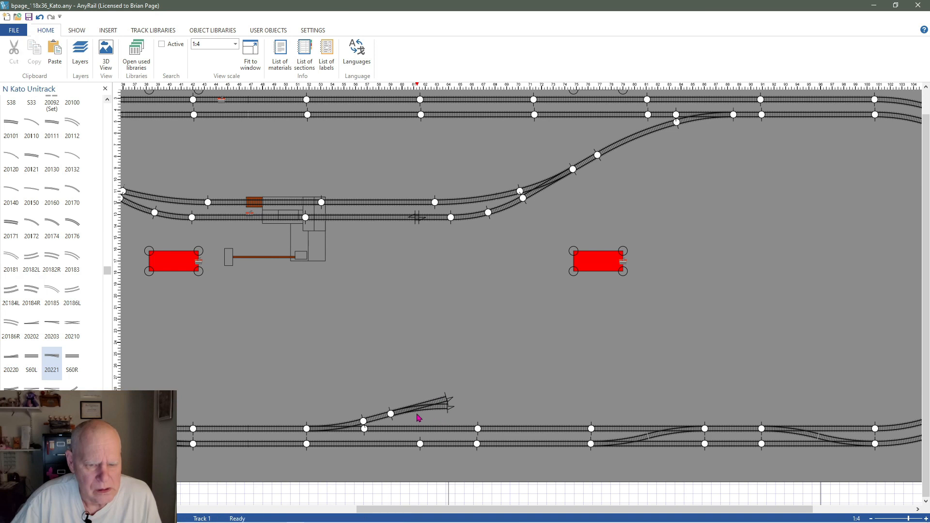
left_click_drag(52, 360, 475, 406)
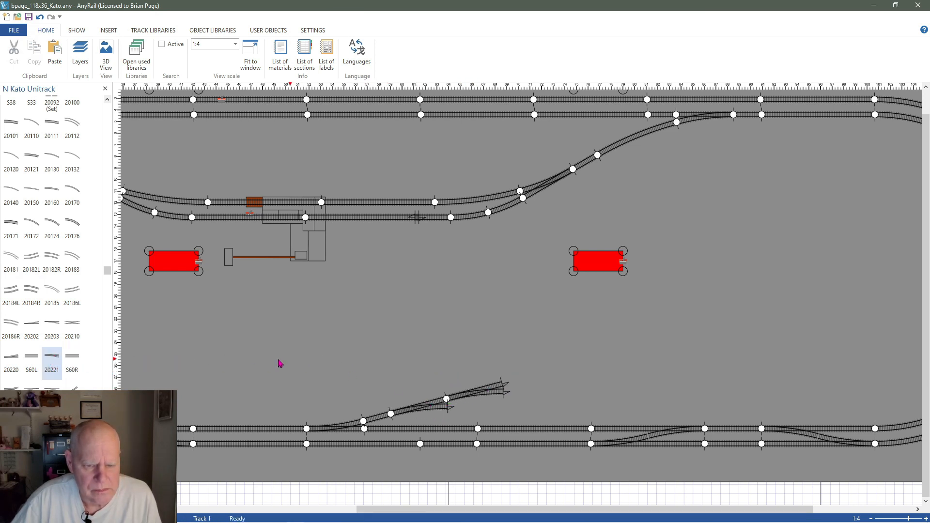
left_click_drag(52, 360, 535, 386)
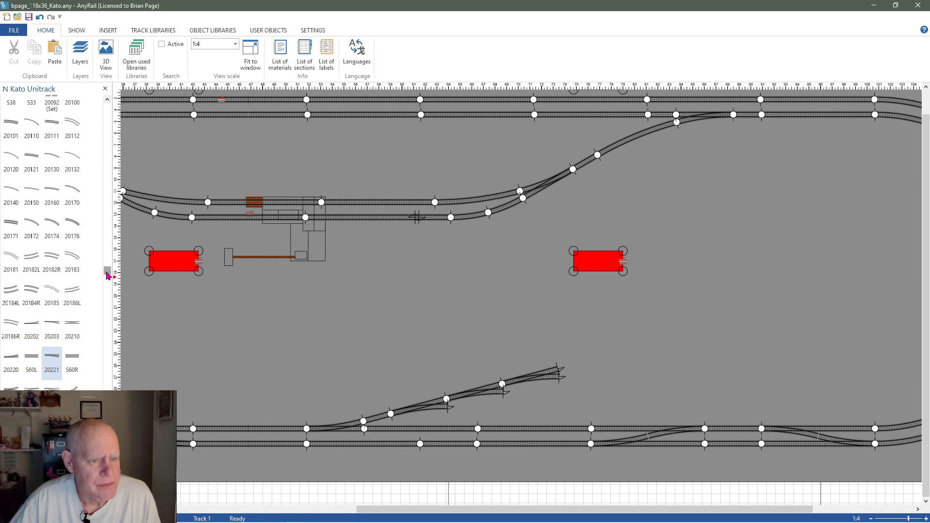
- Attach a 20000 straight section to the diverging end of the third ladder turnout, and discard the stray pasted 20020 section
left_click_drag(108, 275, 107, 109)
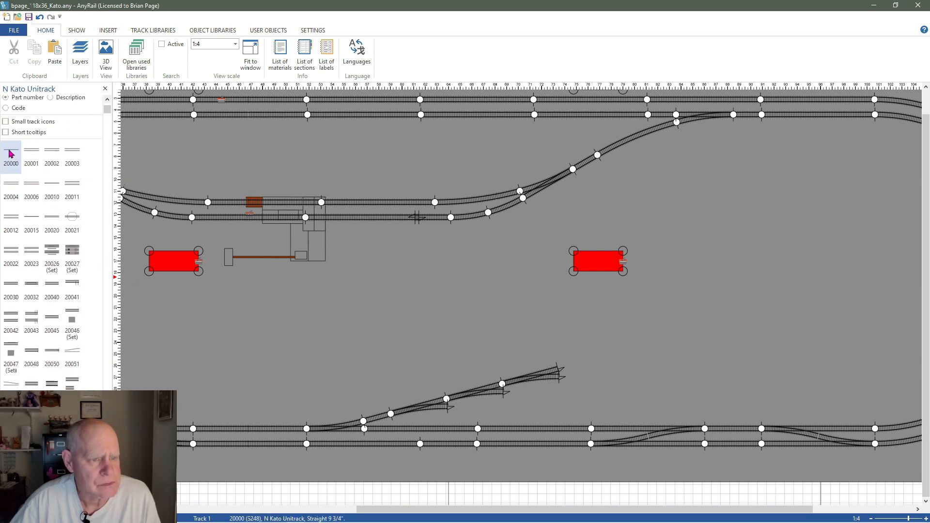
left_click_drag(10, 153, 616, 380)
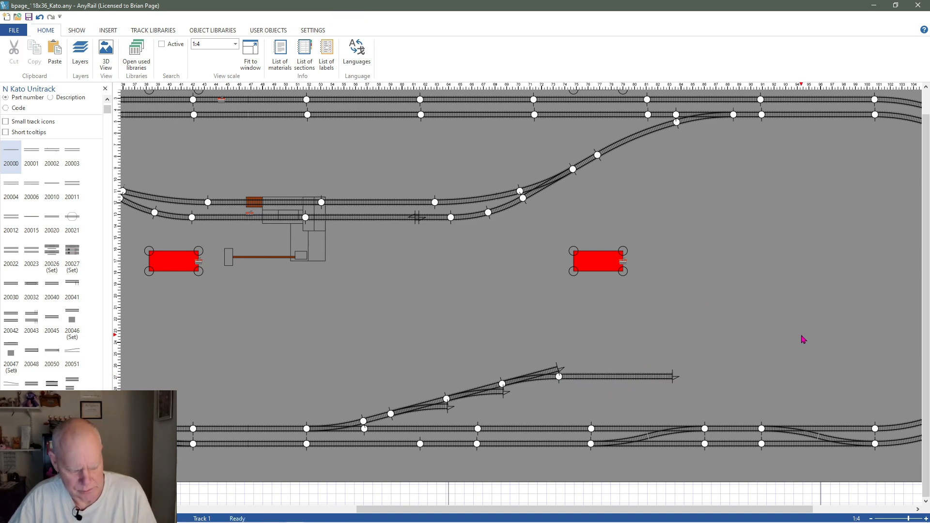
key("ctrl+v")
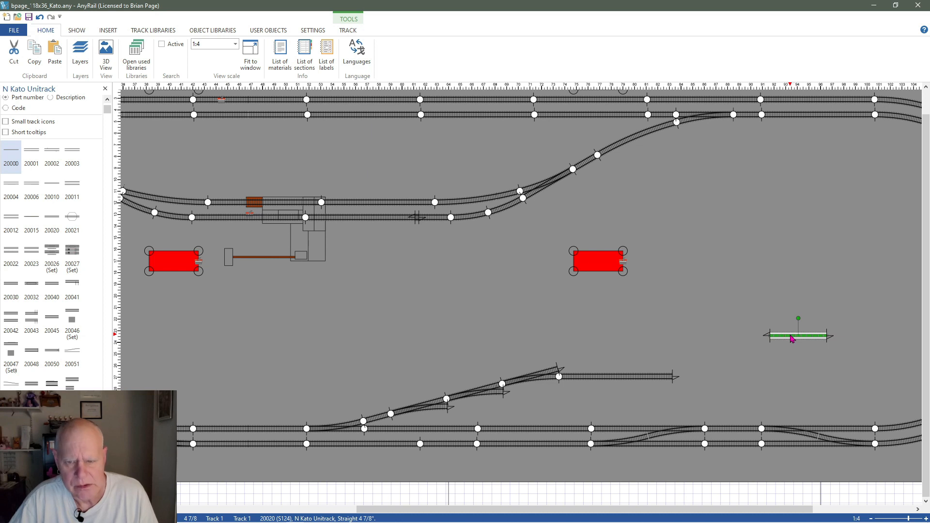
key("Delete")
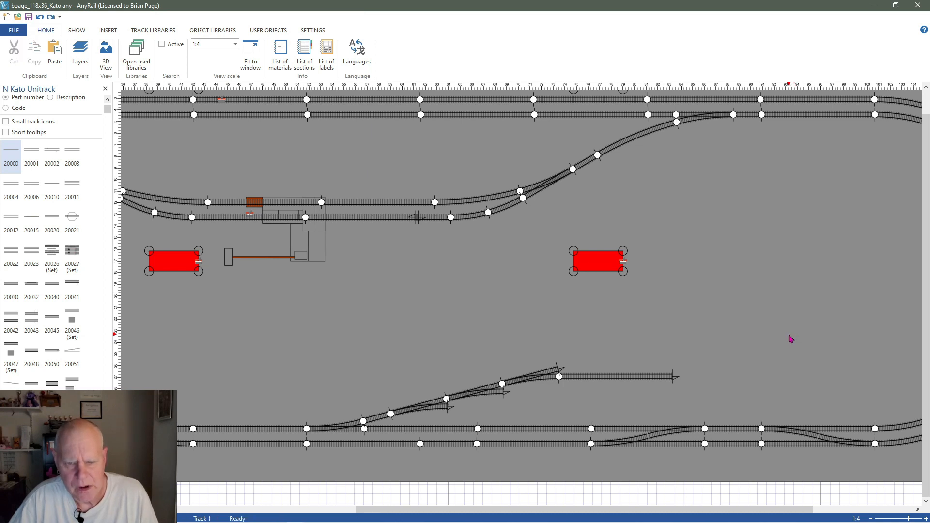
- Paste three copies of the 20000 yard section and attach two of them to the diverging ends of the first two ladder turnouts
left_click(614, 378)
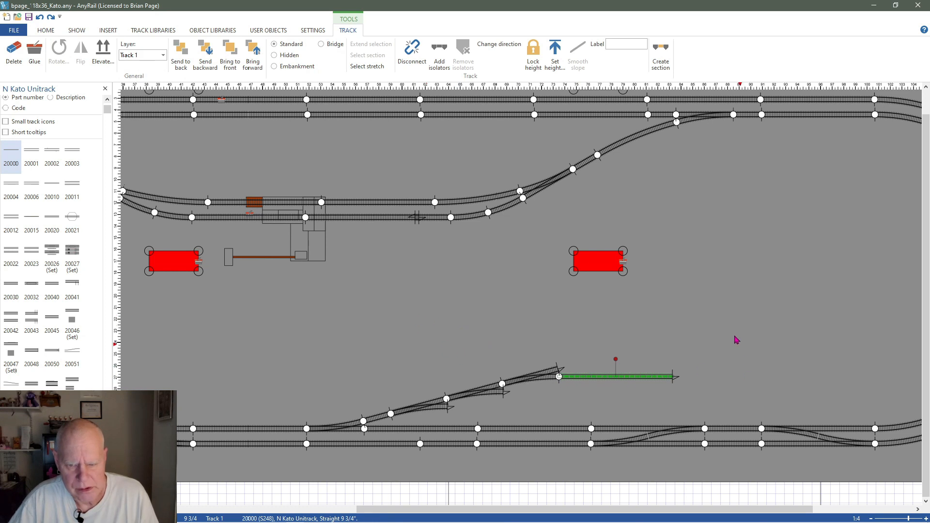
left_click(763, 308)
key("ctrl+v")
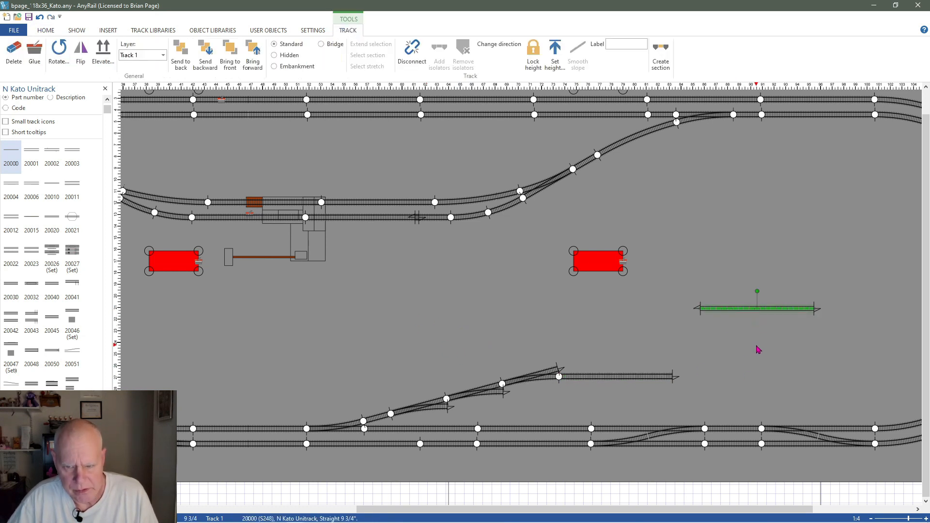
key("ctrl+v")
left_click(754, 377)
key("ctrl+v")
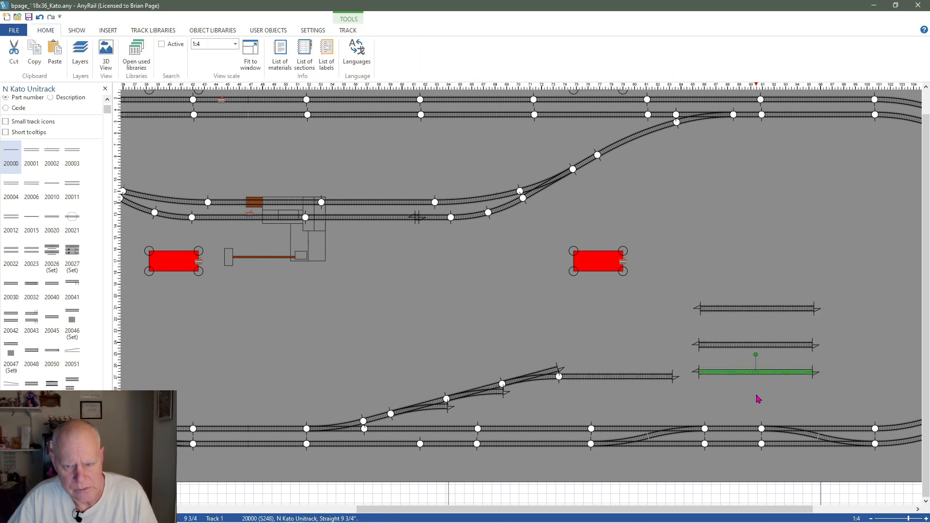
left_click_drag(733, 376, 484, 412)
left_click_drag(741, 347, 549, 395)
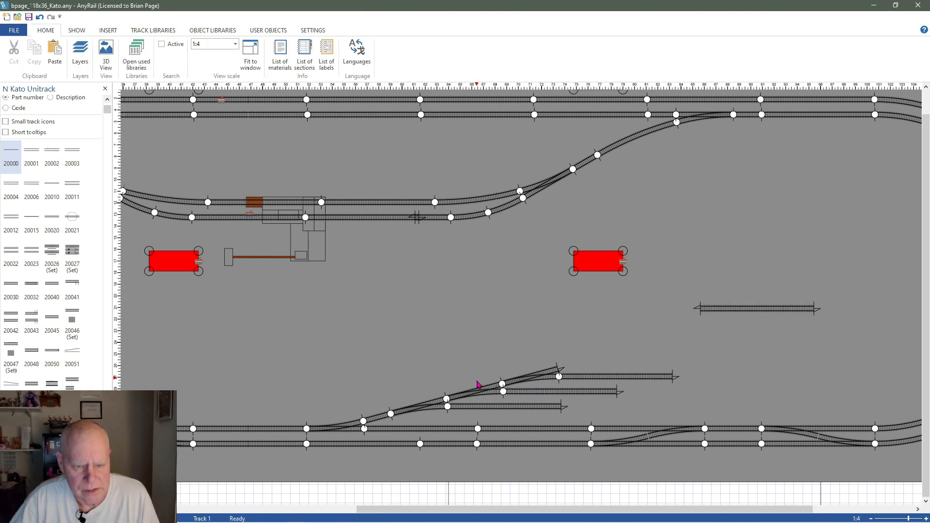
- Add a fourth 20221 right turnout to the ladder's open straight end and attach the spare 20000 section to its diverging end
scroll(72, 436, "down", 3)
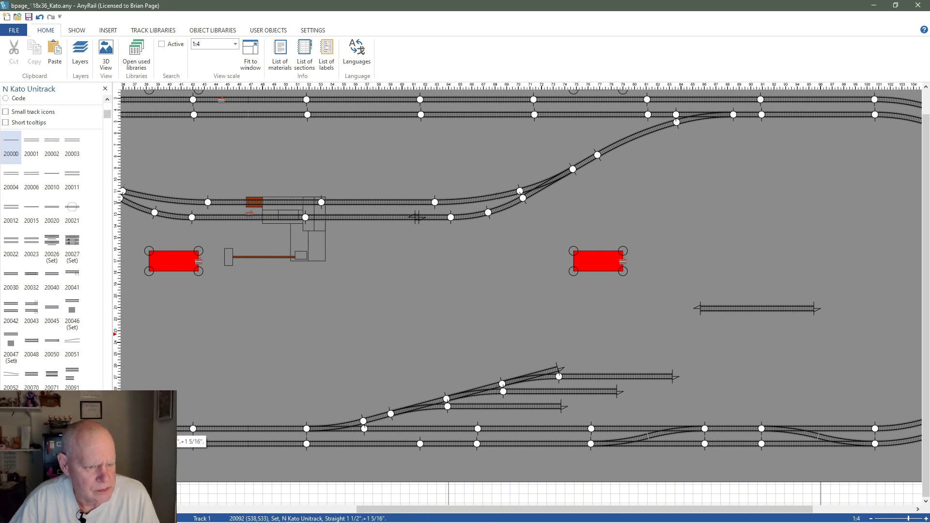
scroll(73, 441, "down", 3)
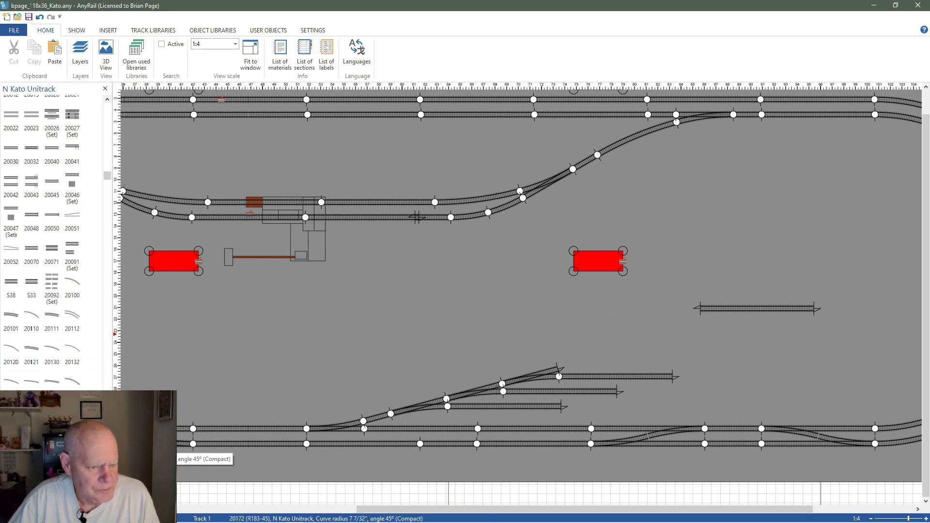
scroll(73, 441, "down", 4)
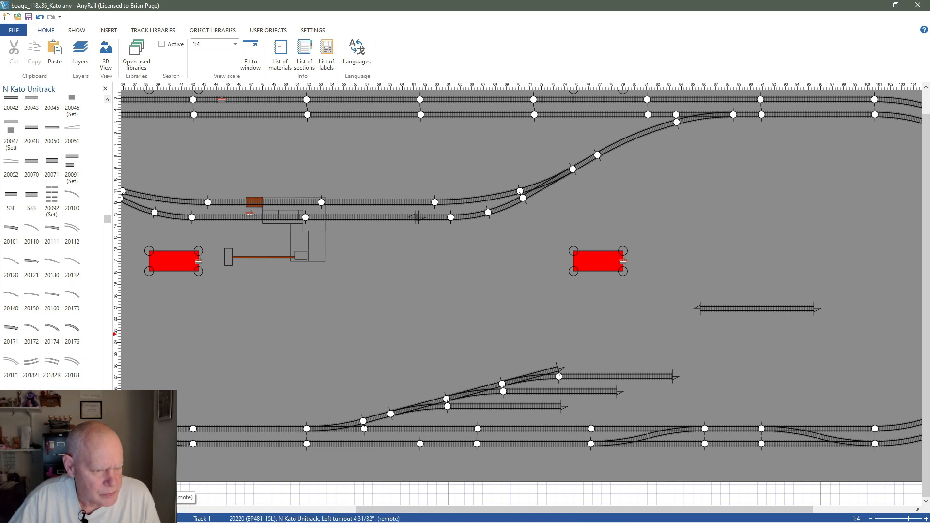
left_click_drag(73, 465, 592, 364)
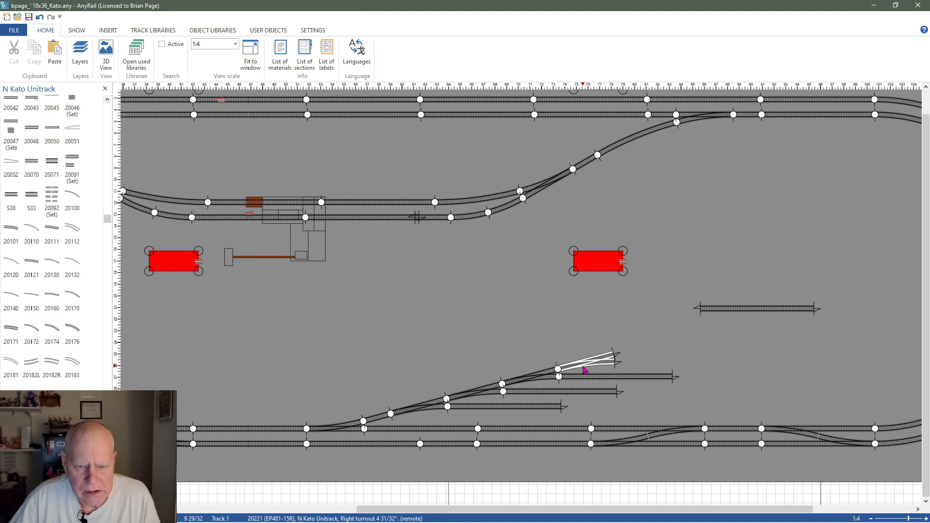
left_click_drag(745, 310, 660, 363)
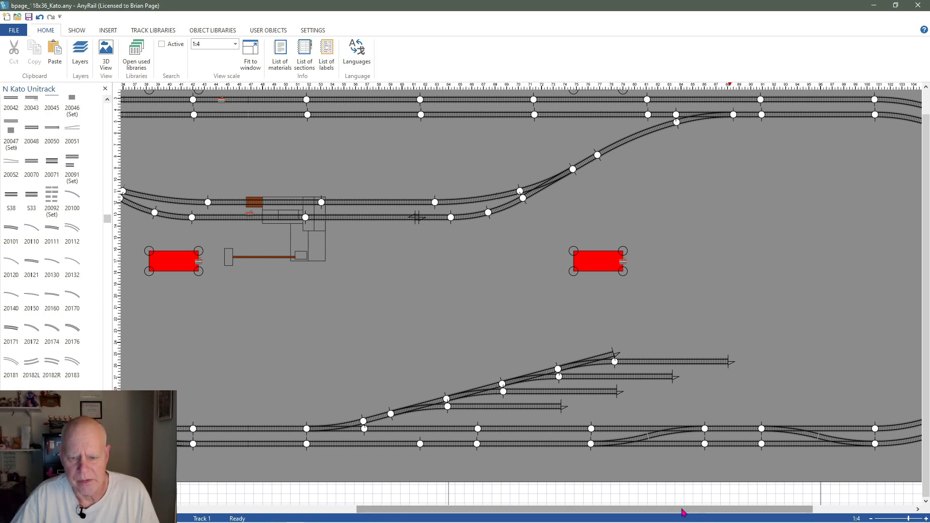
- Extend the uppermost yard track with a second 20000 straight section
left_click_drag(685, 509, 764, 509)
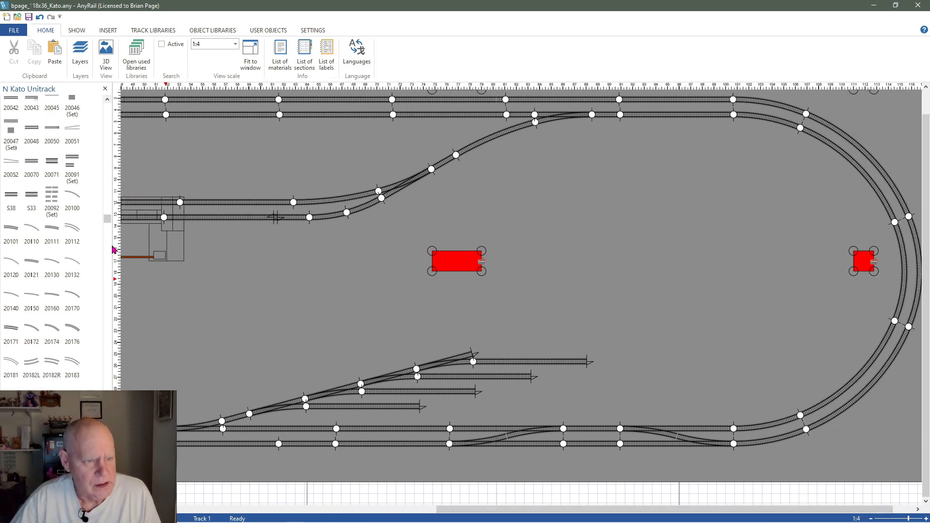
left_click_drag(107, 219, 108, 107)
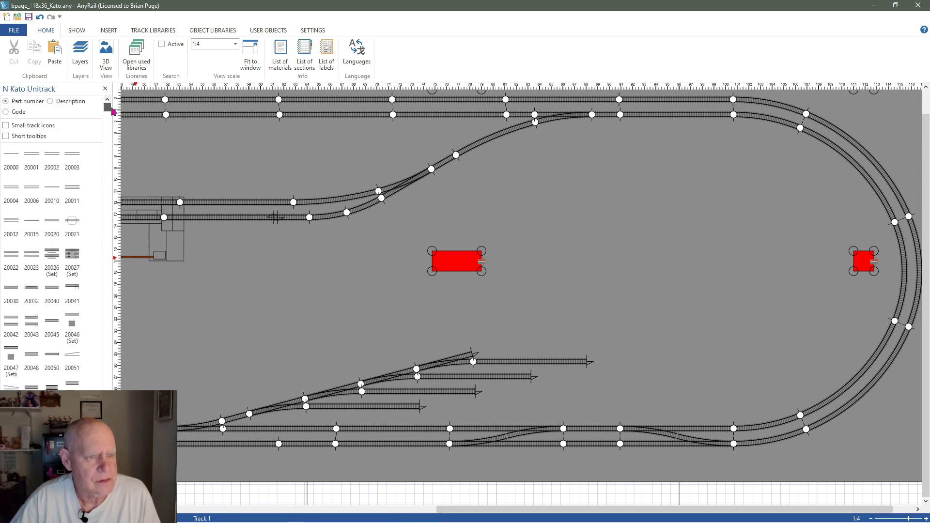
left_click_drag(7, 161, 649, 367)
left_click(670, 373)
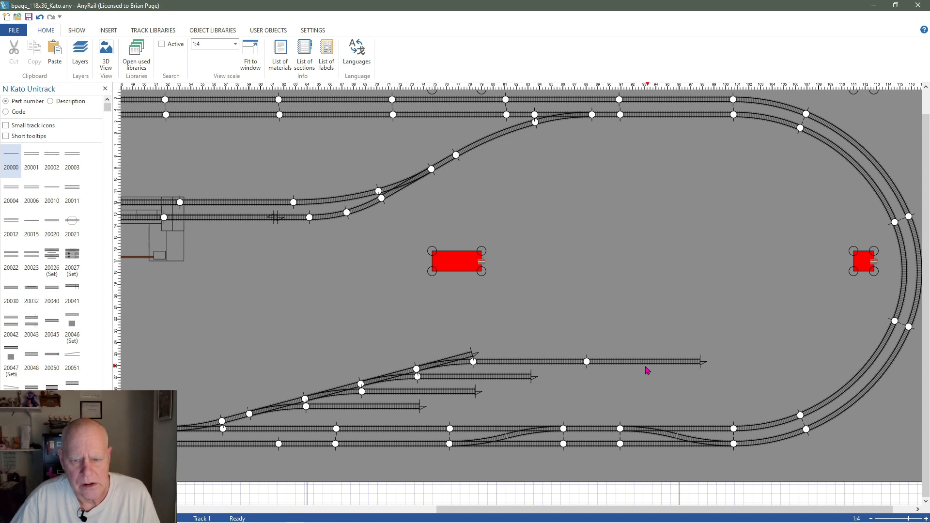
- Copy the end 20000 straight of the uppermost yard track and attach one copy to the end of each of the three lower yard tracks
left_click(646, 362)
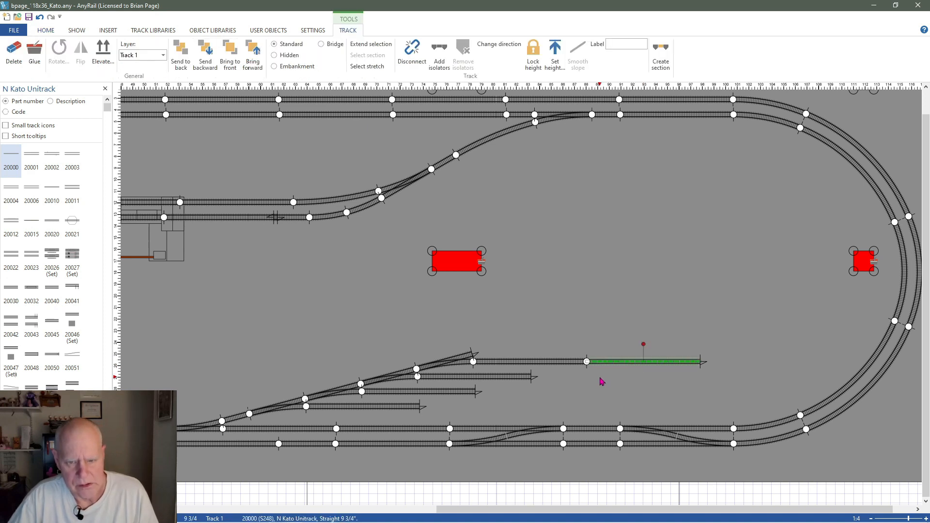
key("ctrl+c")
key("ctrl+v")
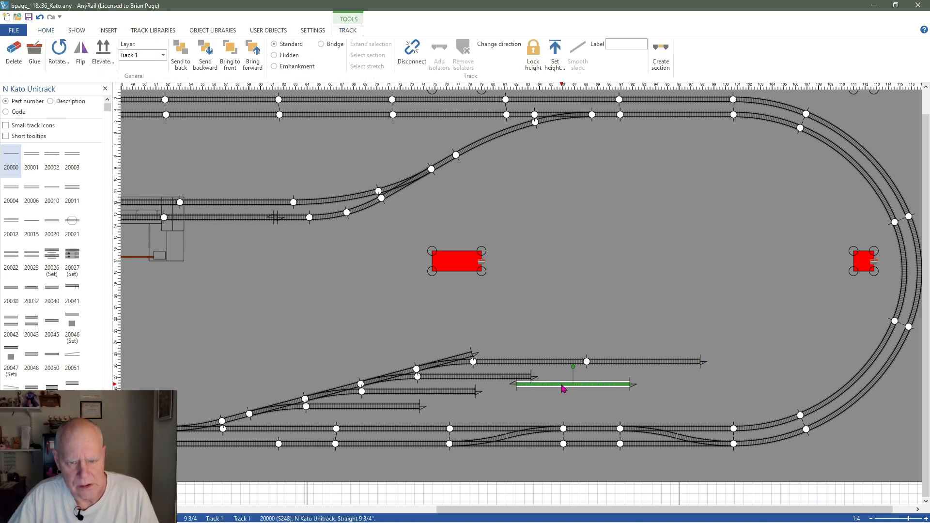
left_click(573, 388)
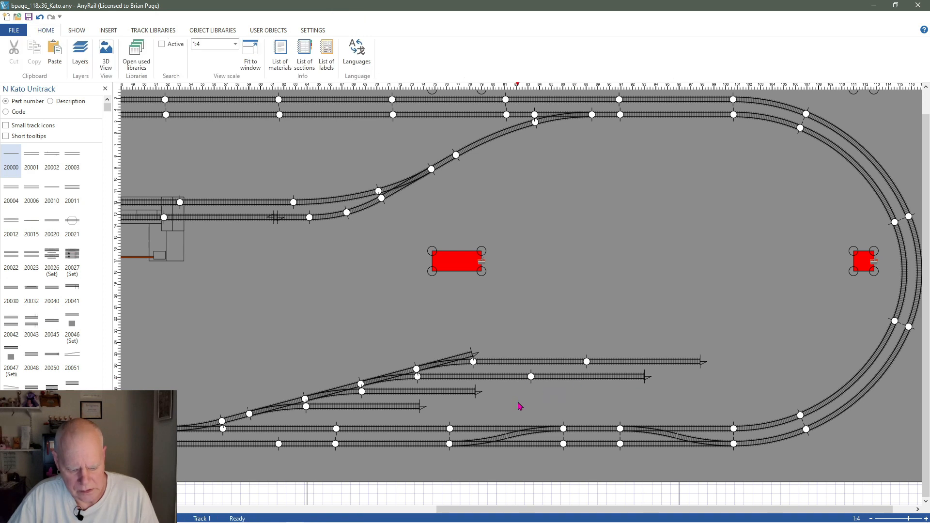
key("ctrl+v")
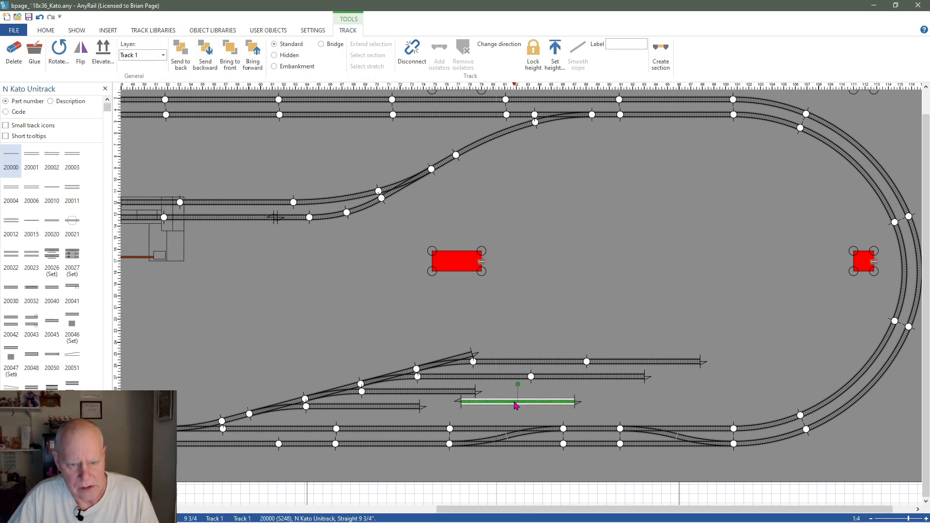
left_click(531, 397)
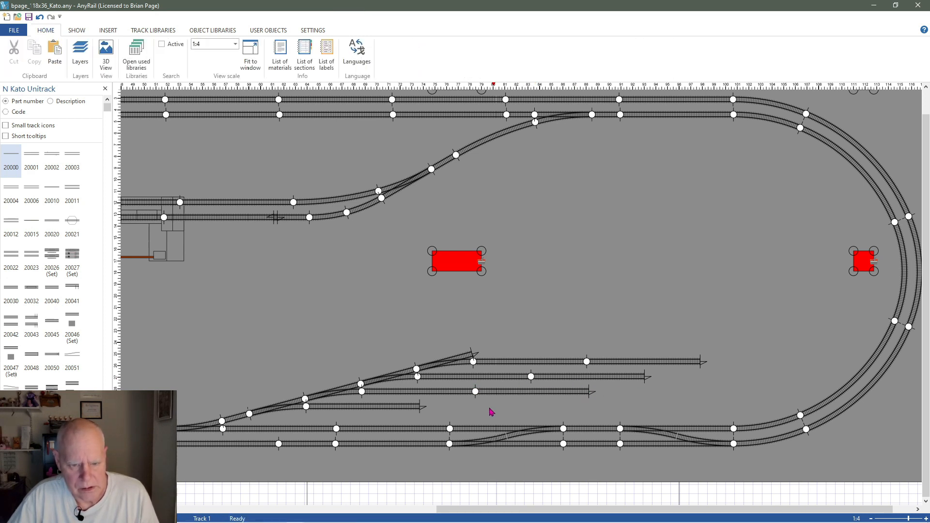
key("ctrl+v")
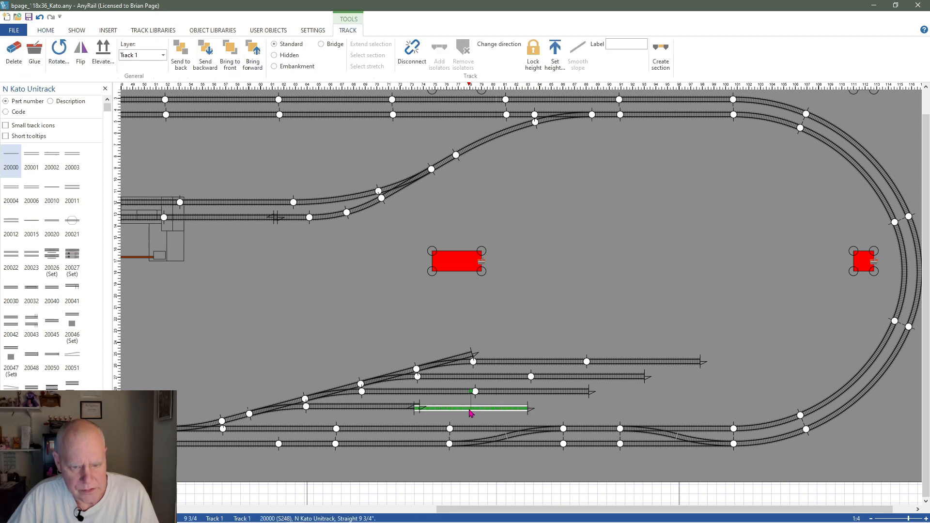
left_click(535, 405)
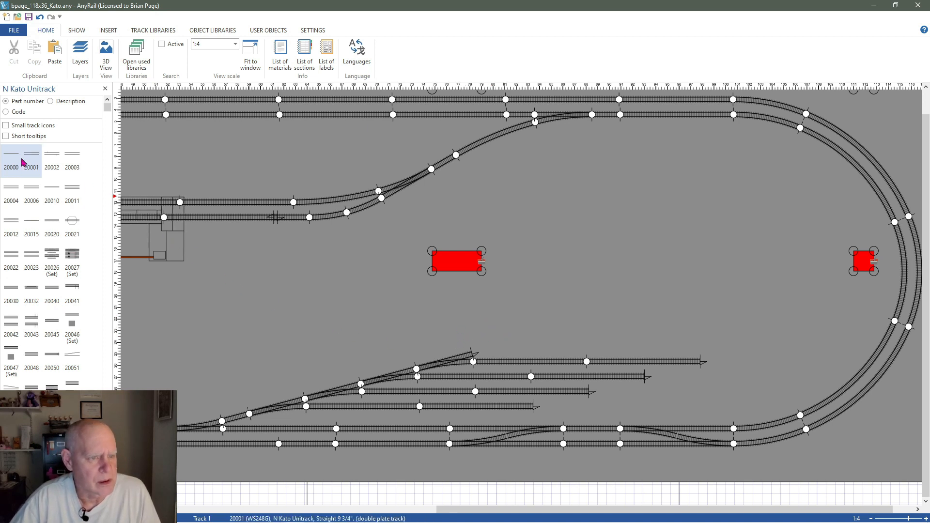
- Extend the open straight end of the fourth ladder turnout with two 20000 straight sections
left_click(72, 155)
left_click_drag(460, 320, 561, 349)
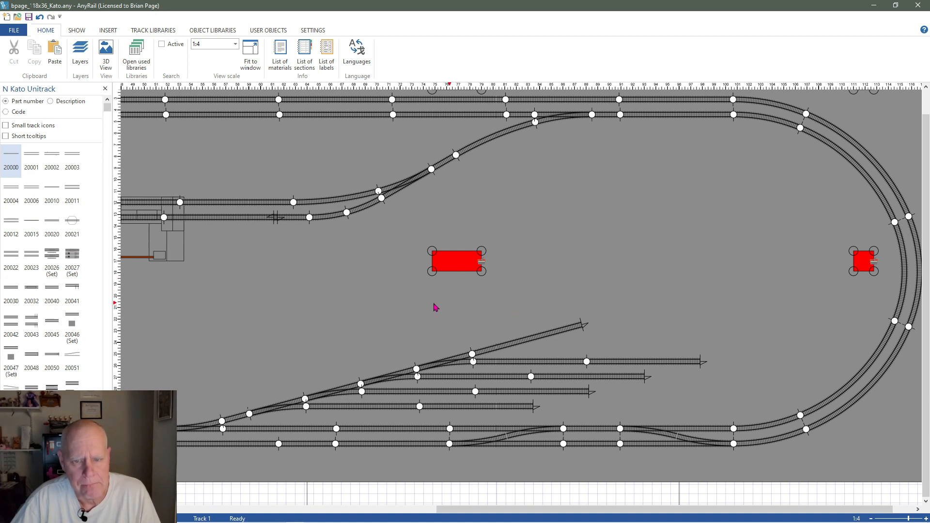
left_click(9, 159)
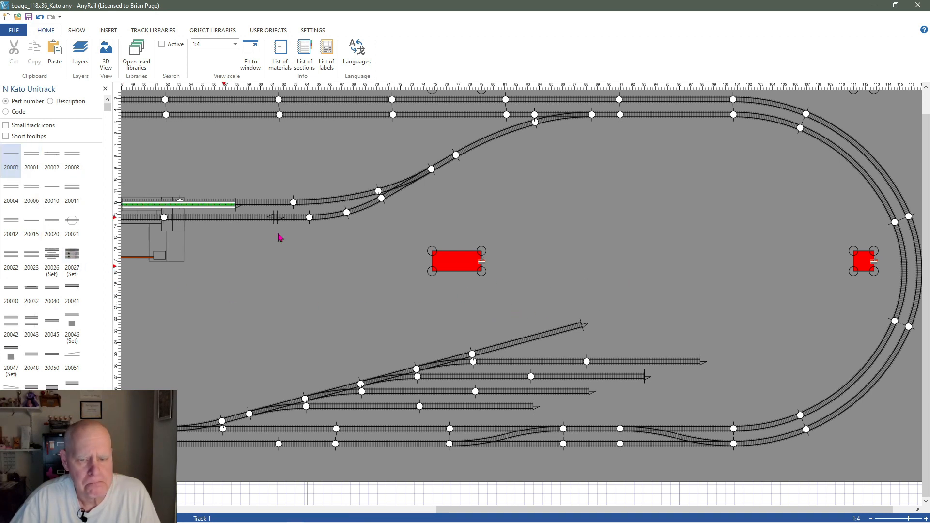
left_click(640, 328)
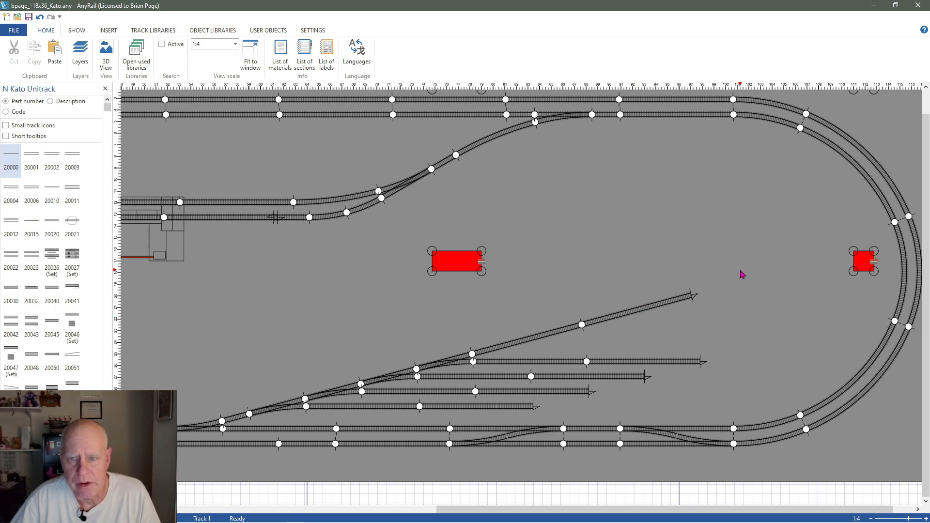
scroll(742, 274, "up", 1)
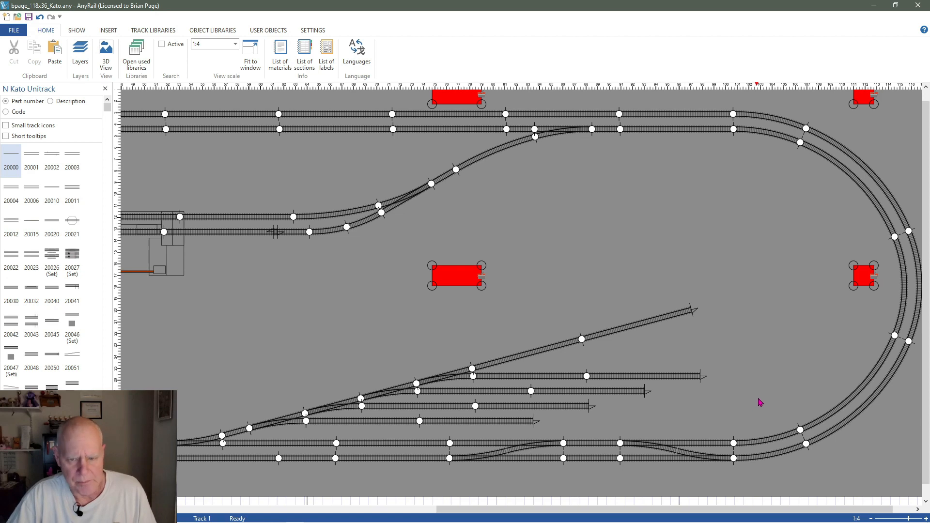
scroll(759, 403, "down", 1)
scroll(760, 401, "down", 1)
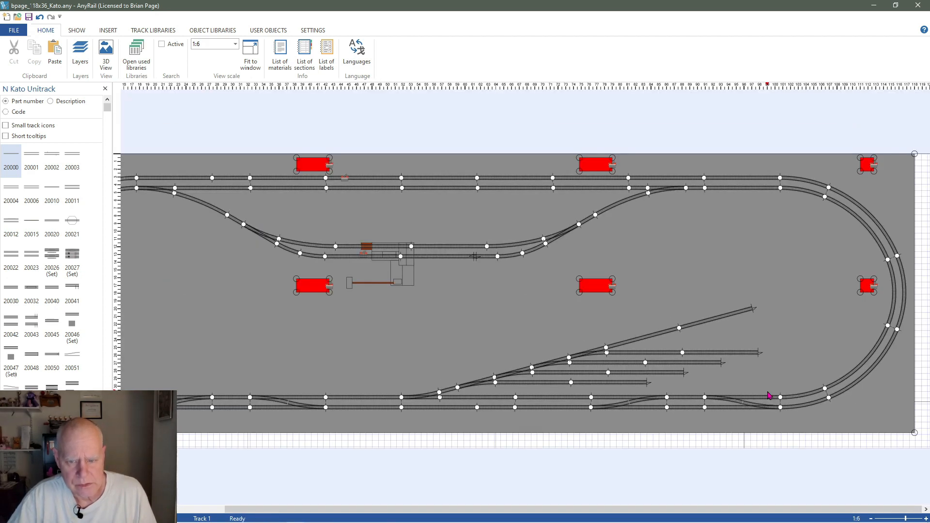
scroll(763, 399, "down", 1)
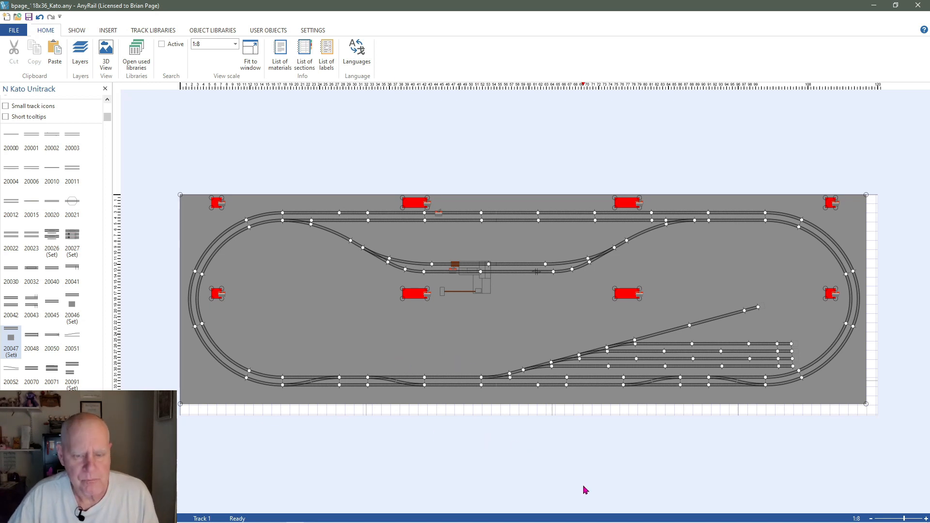
- Select the curves at the oval's left end, and its upper and lower pairs of transition curves, to inspect these pieces
scroll(489, 380, "up", 2)
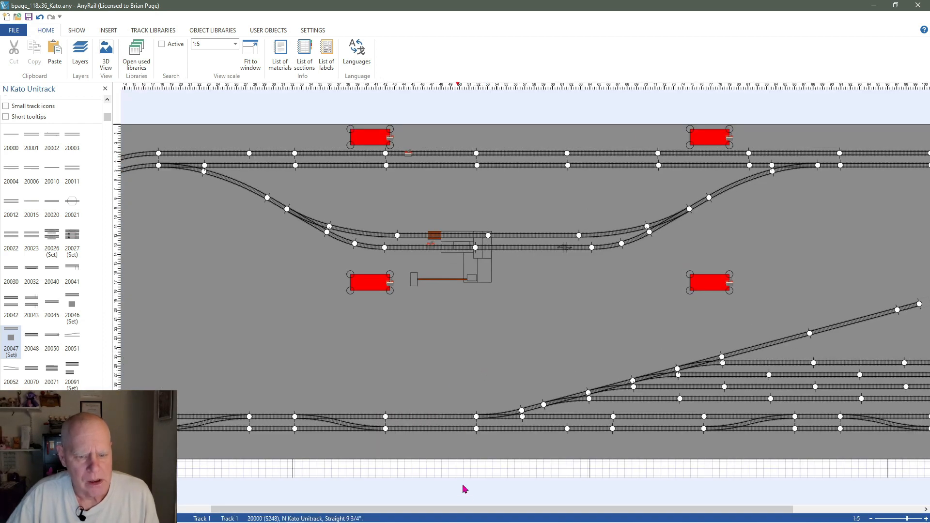
left_click_drag(459, 510, 328, 514)
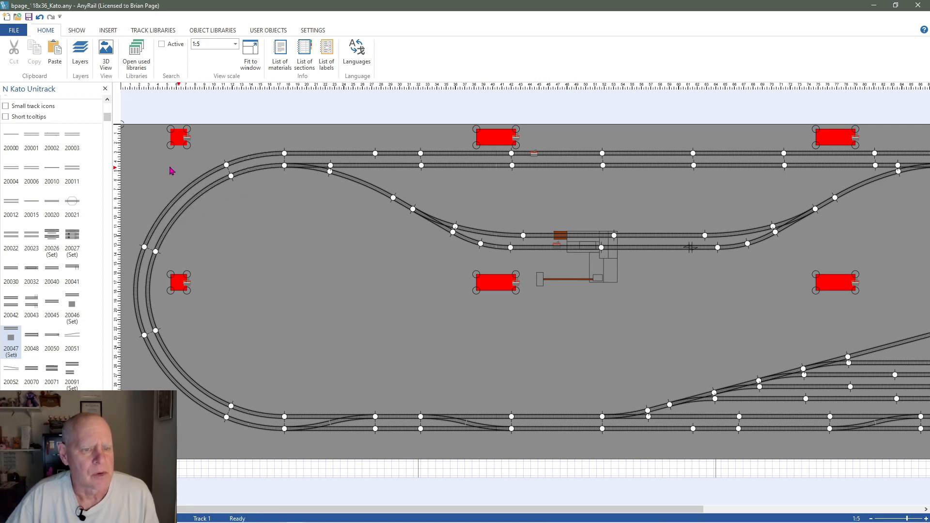
left_click_drag(136, 153, 252, 441)
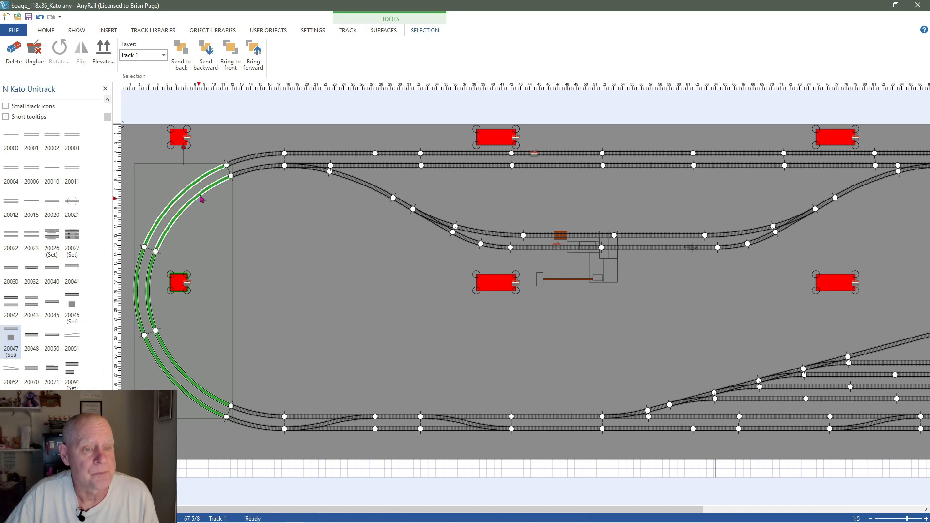
left_click(223, 153)
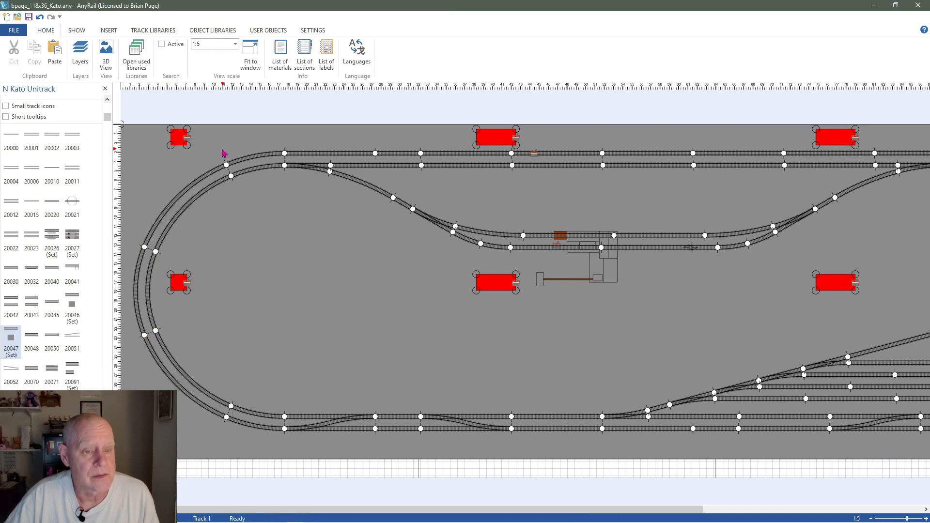
left_click_drag(216, 151, 298, 189)
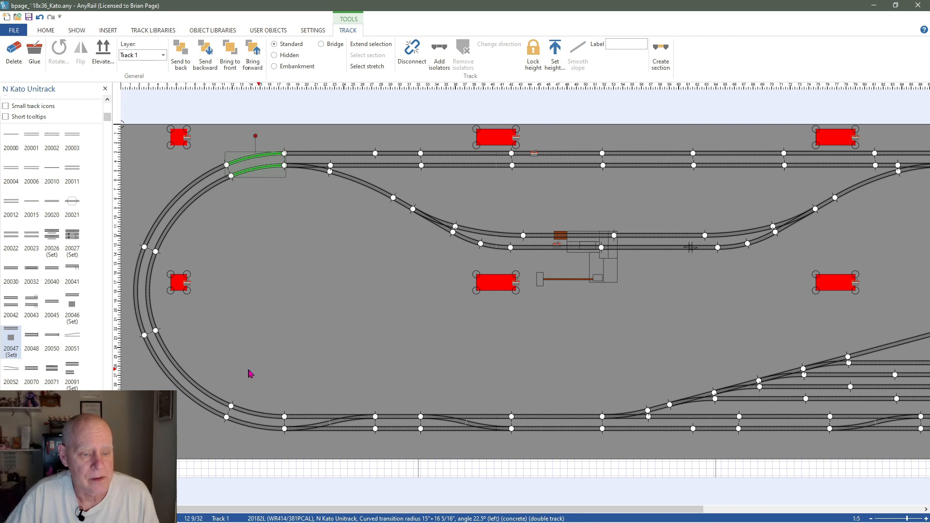
left_click_drag(229, 399, 287, 450)
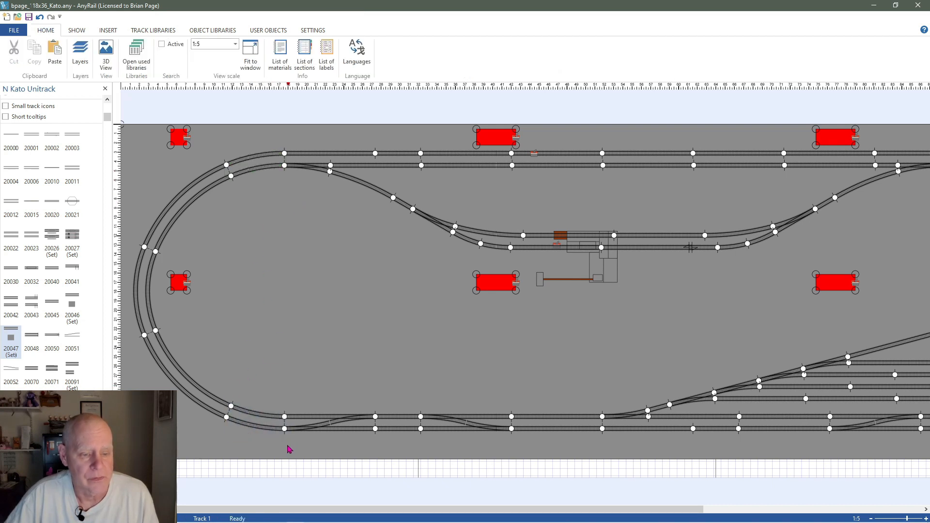
left_click_drag(216, 394, 274, 443)
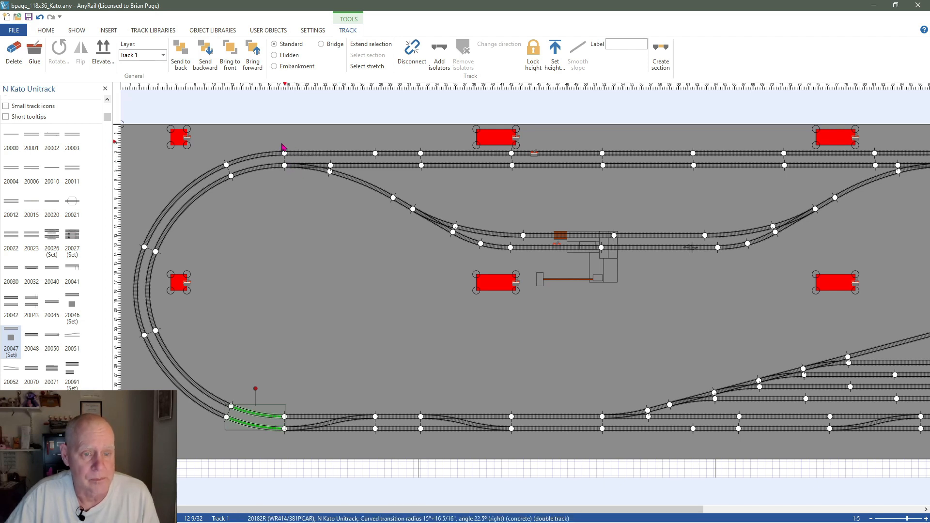
- Examine the passing siding beside the upper line, and the yard ladder with the ends of its tracks
left_click_drag(286, 142, 704, 283)
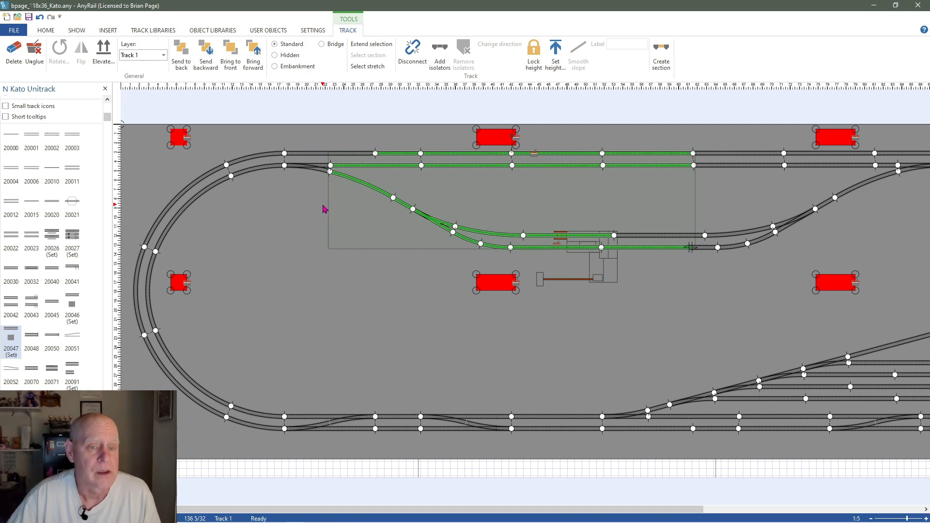
left_click(303, 230)
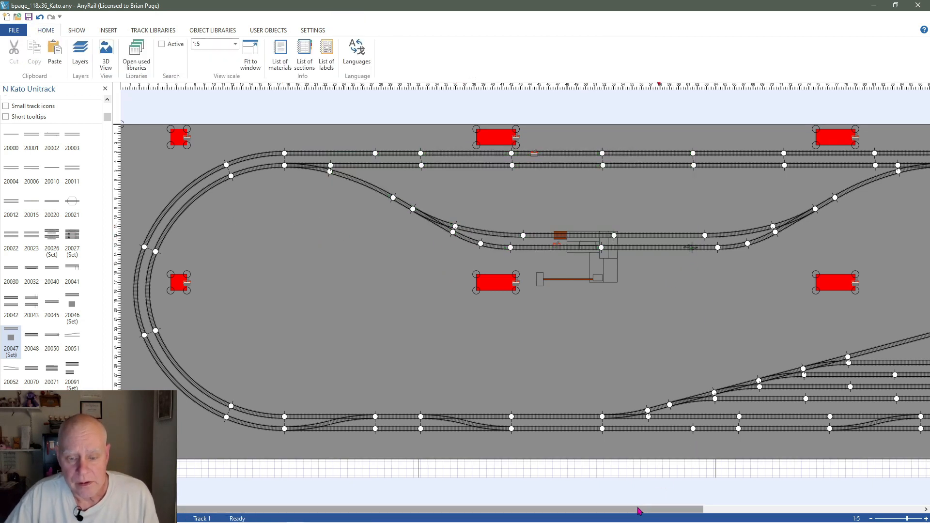
scroll(664, 482, "right", 3, "shift")
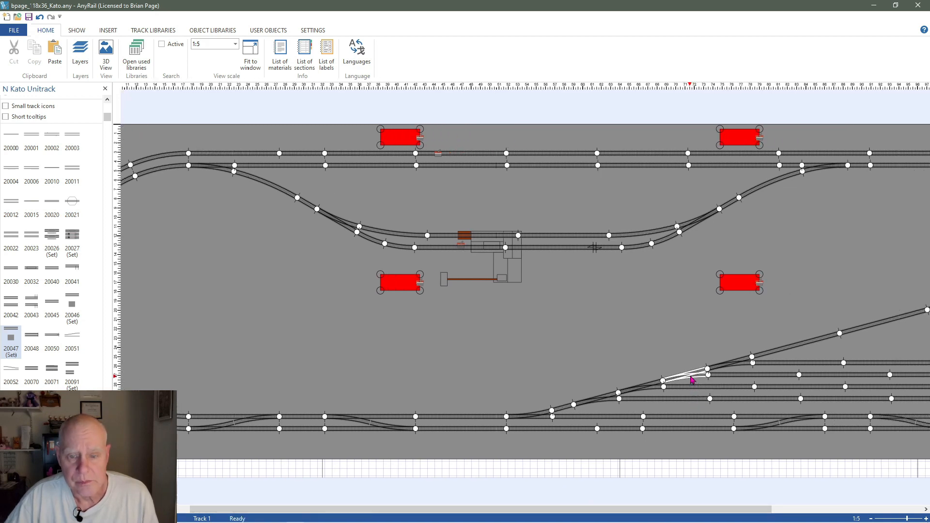
scroll(691, 376, "up", 2)
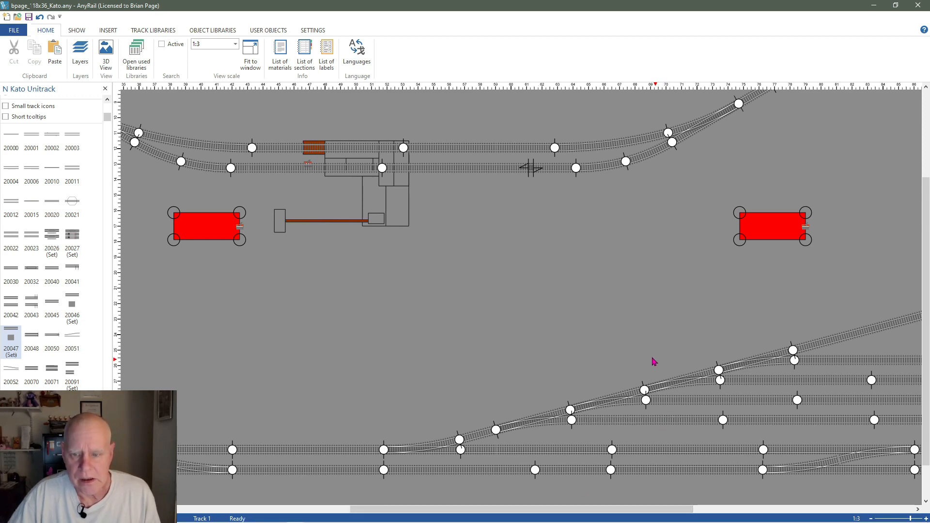
scroll(652, 359, "up", 1)
scroll(649, 354, "down", 3)
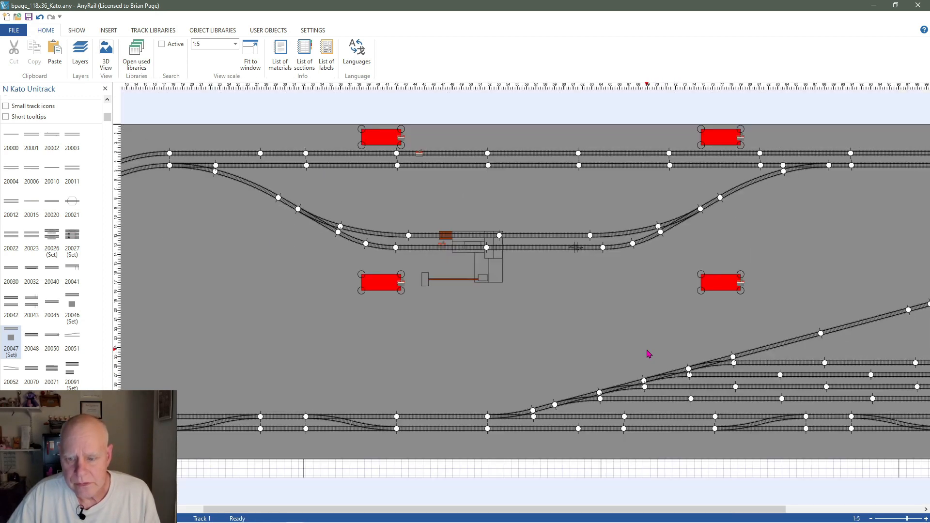
scroll(649, 354, "down", 1)
scroll(747, 332, "down", 2)
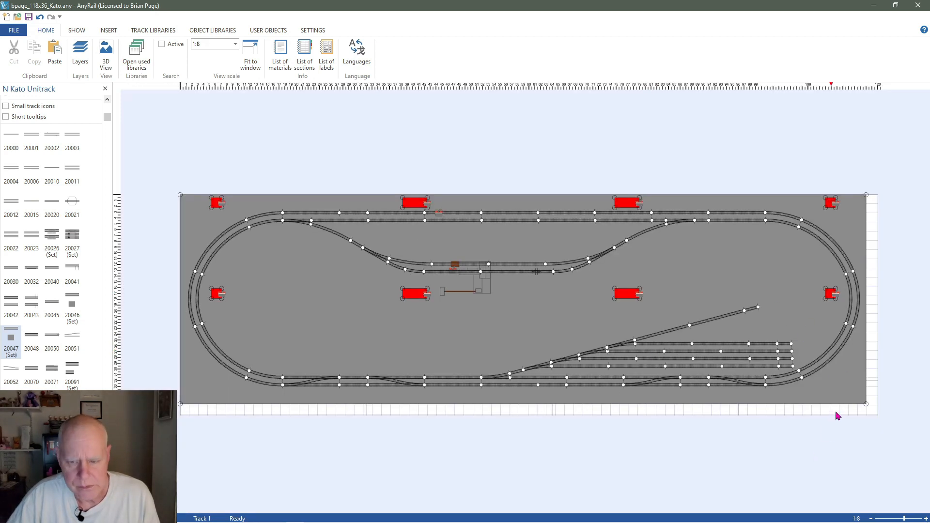
scroll(835, 412, "up", 3)
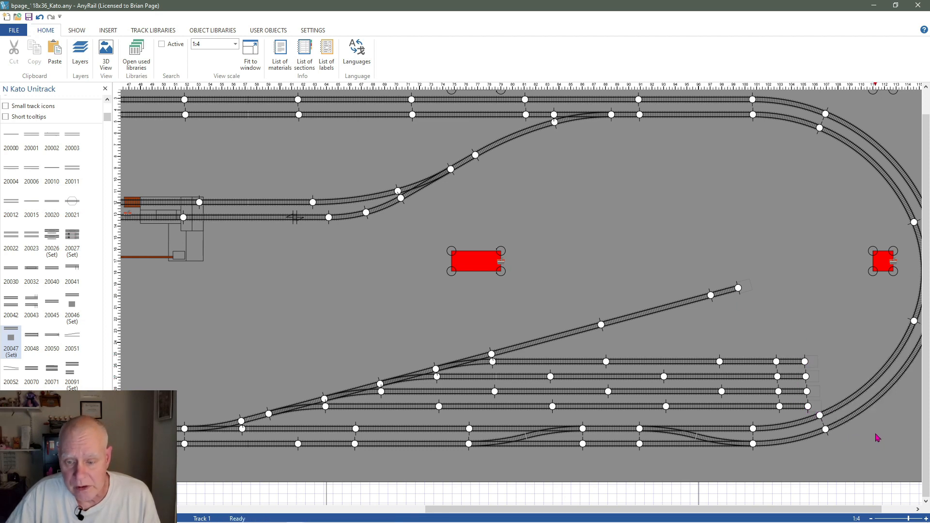
scroll(877, 438, "up", 2)
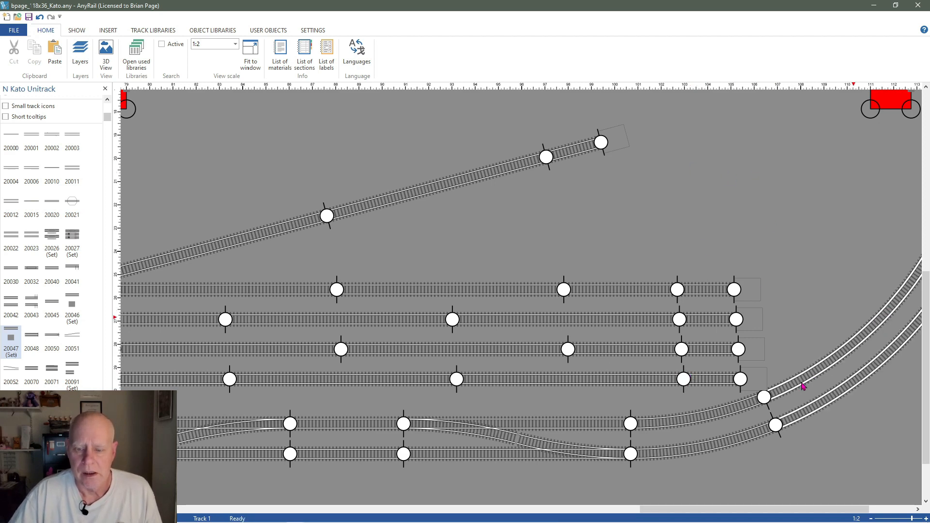
scroll(778, 415, "down", 5)
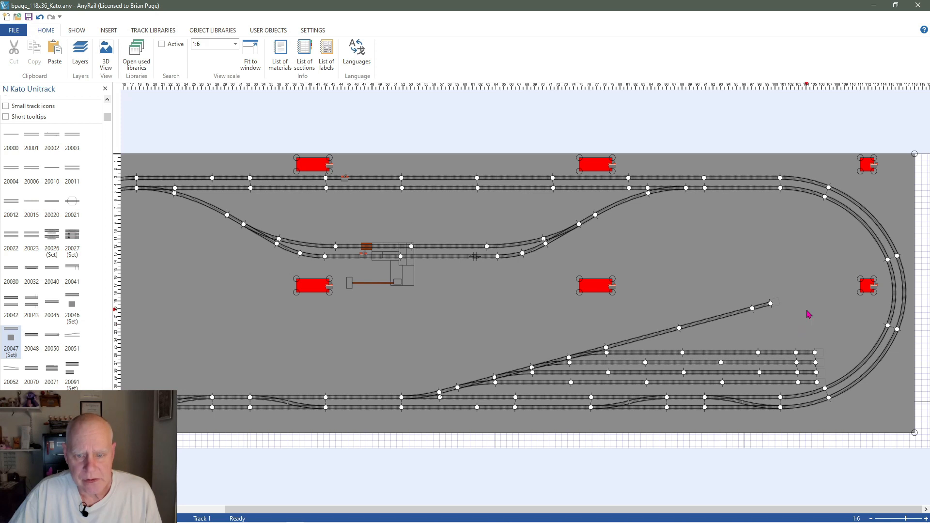
scroll(808, 314, "down", 2)
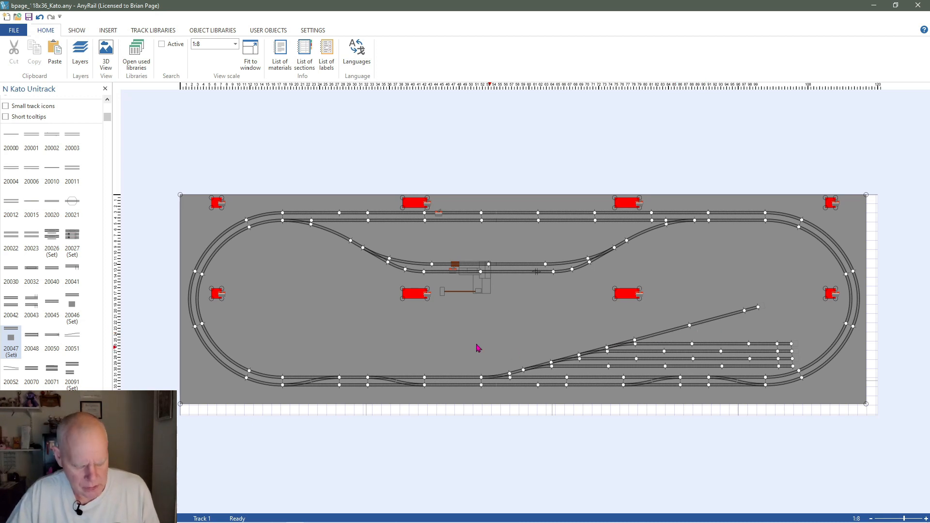
- Select the parallel pair of straight sections on the lower line just before the yard ladder and review them within the whole layout
scroll(440, 377, "up", 3)
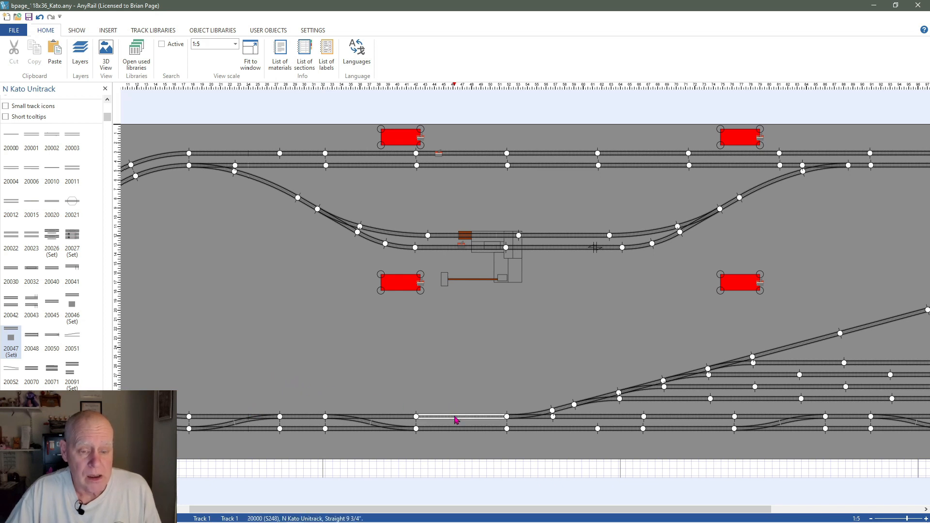
left_click_drag(400, 392, 521, 453)
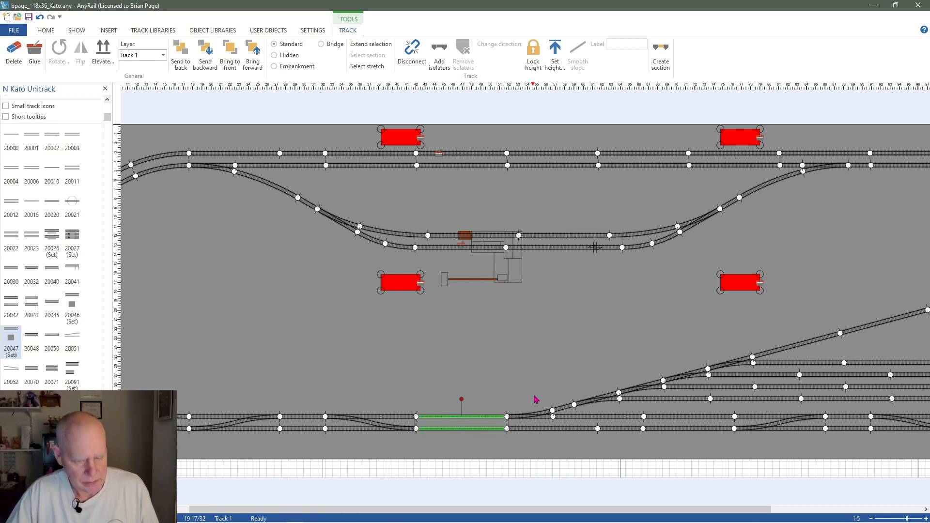
scroll(546, 382, "down", 1)
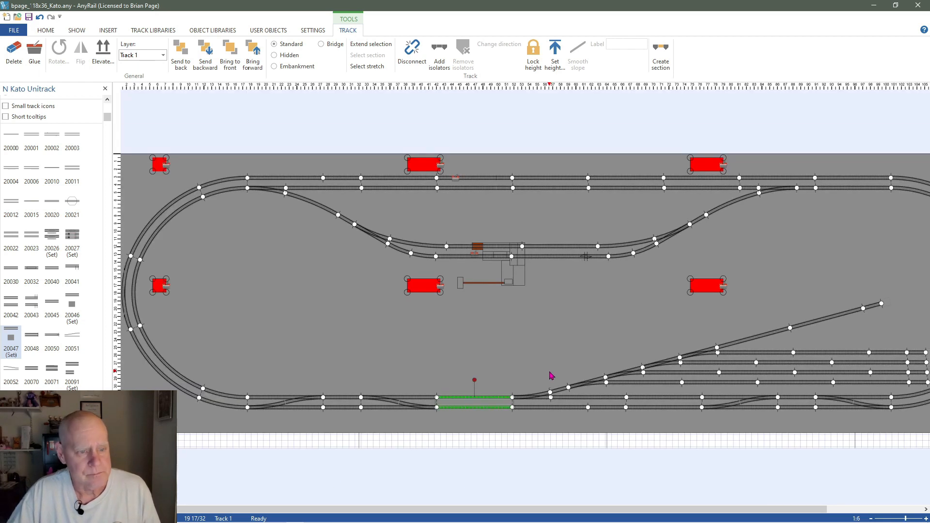
scroll(550, 376, "down", 1)
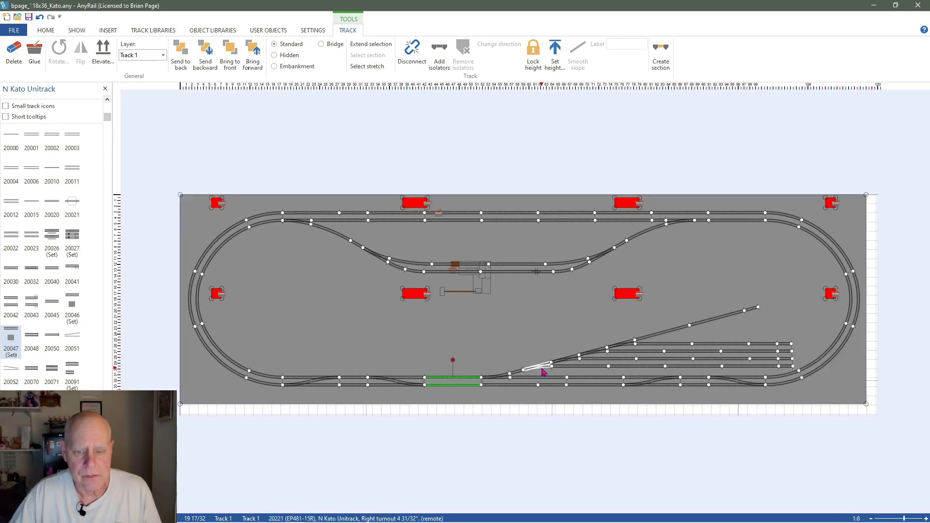